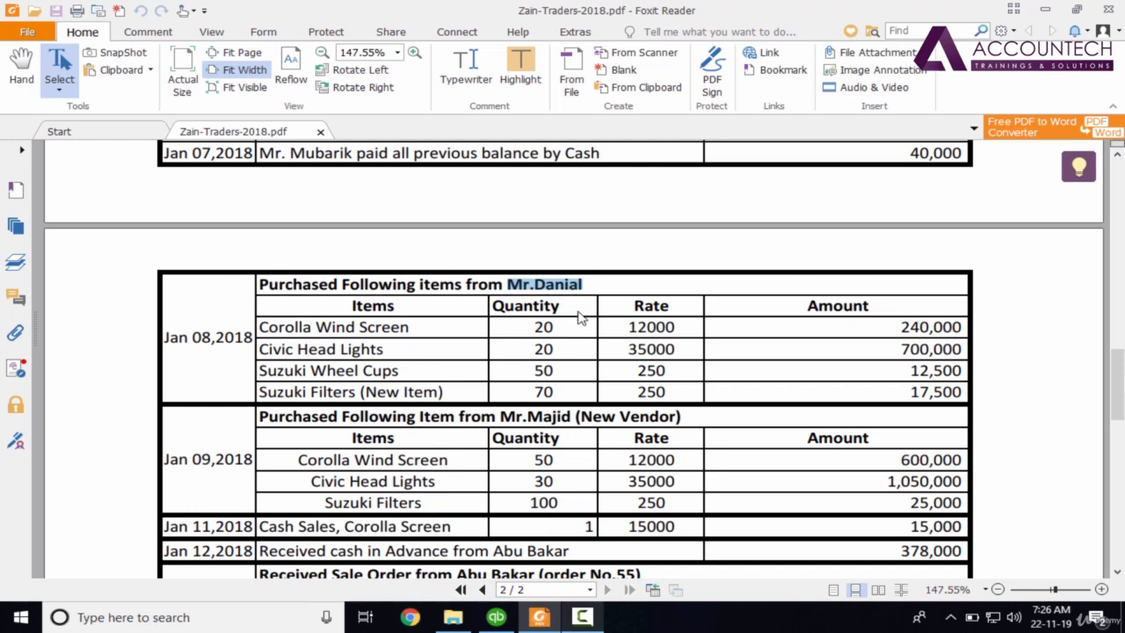
Highlight Mr.Danial in the Jan 08 purchase of Zain-Traders-2018.pdf, then switch to QuickBooks.
{"action": "left_click", "coordinate": [577, 310]}
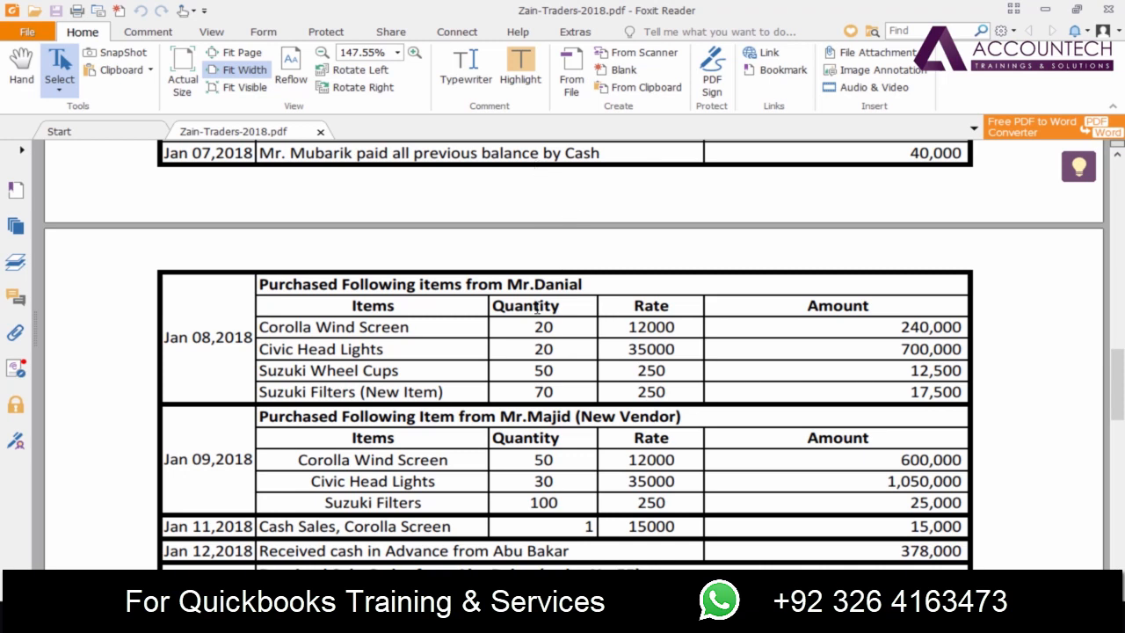
{"action": "left_click_drag", "start_coordinate": [511, 285], "coordinate": [571, 286]}
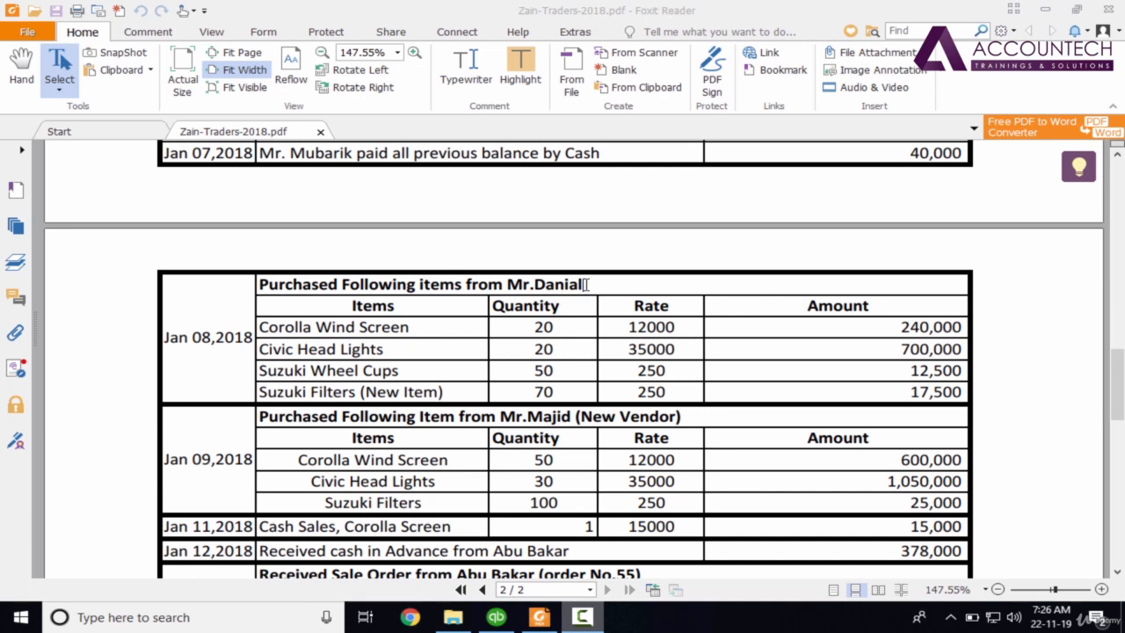
{"action": "left_click_drag", "start_coordinate": [585, 284], "coordinate": [507, 284]}
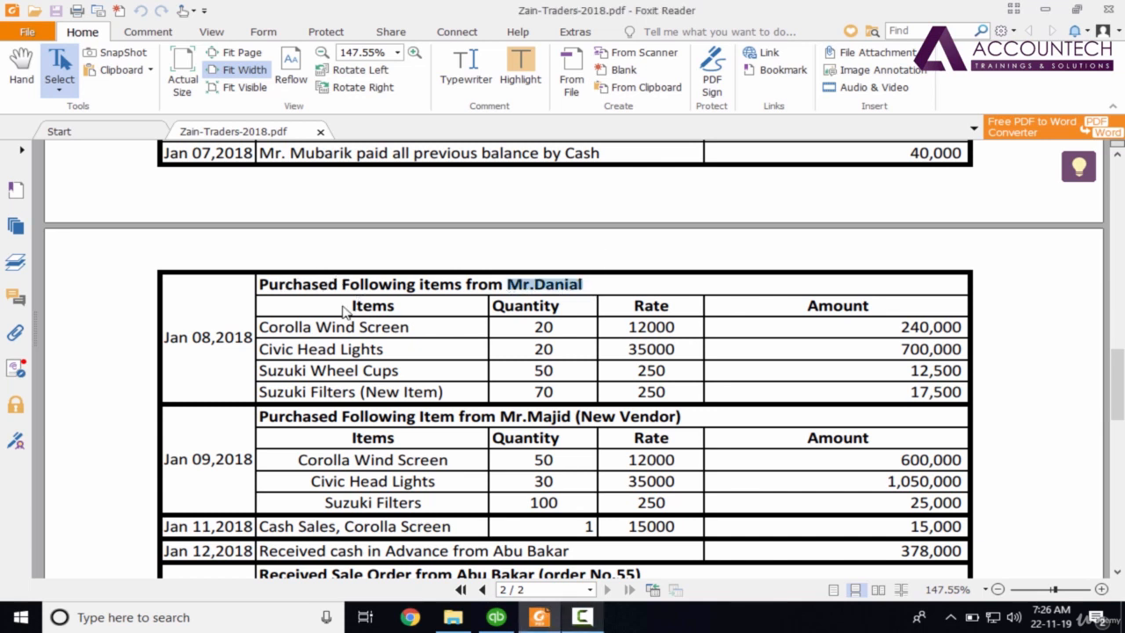
{"action": "left_click", "coordinate": [577, 309]}
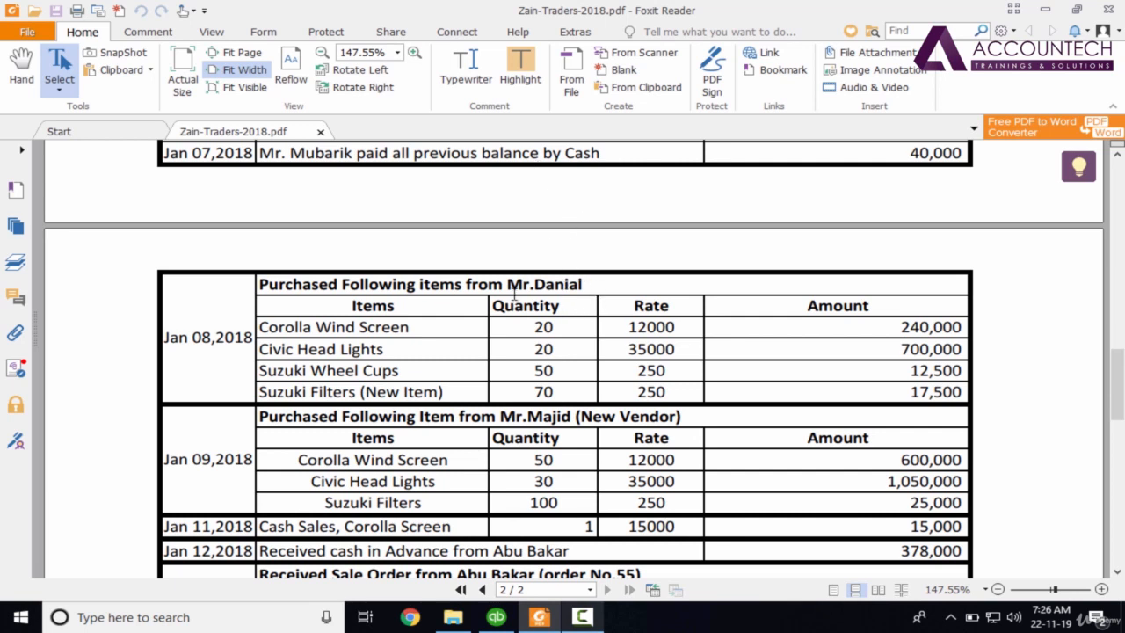
{"action": "left_click_drag", "start_coordinate": [507, 285], "coordinate": [594, 293]}
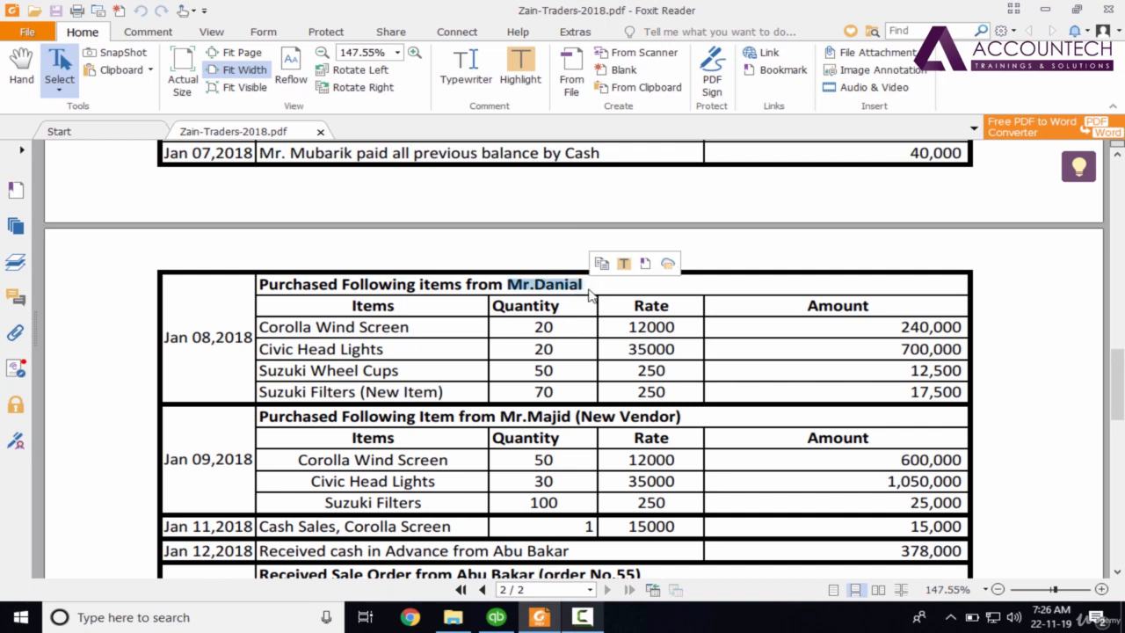
{"action": "left_click", "coordinate": [292, 288]}
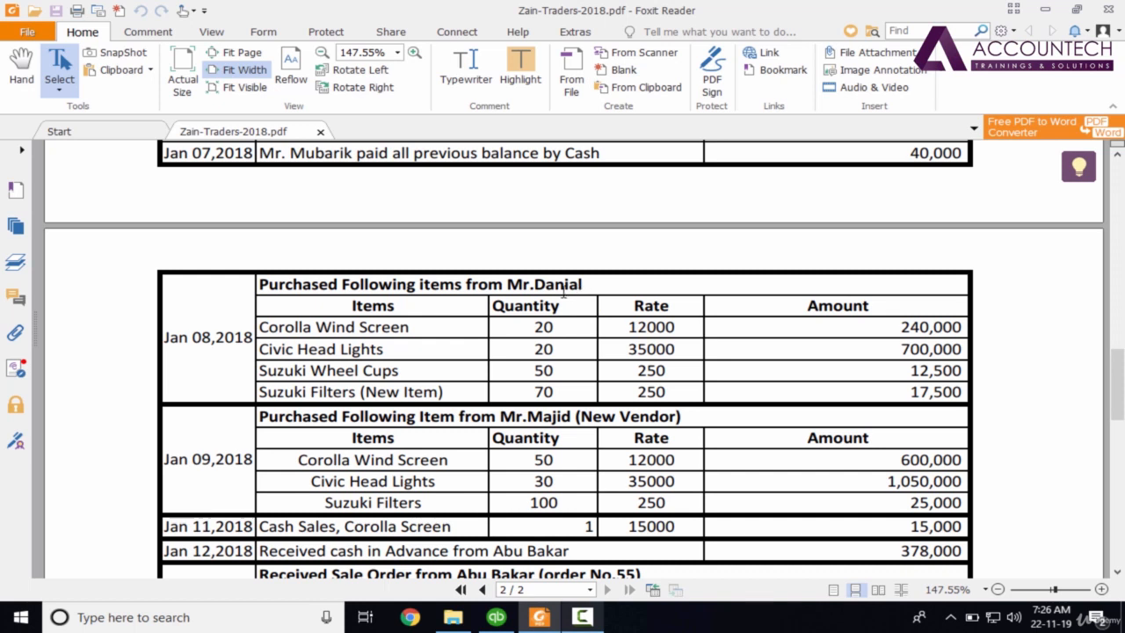
{"action": "left_click_drag", "start_coordinate": [507, 283], "coordinate": [595, 286]}
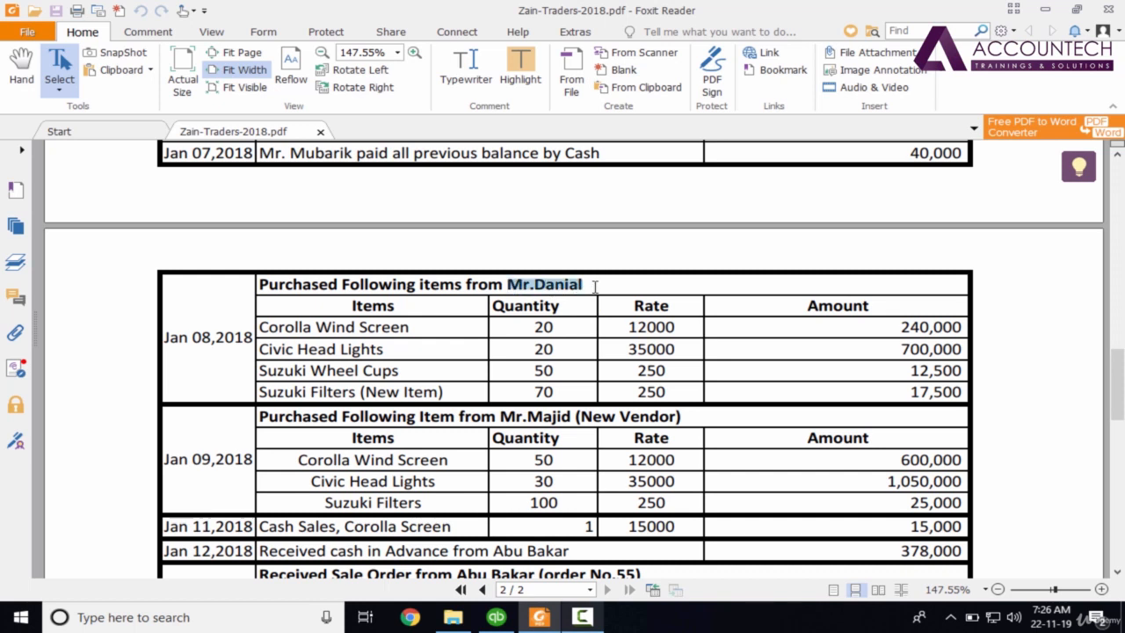
{"action": "left_click", "coordinate": [560, 337]}
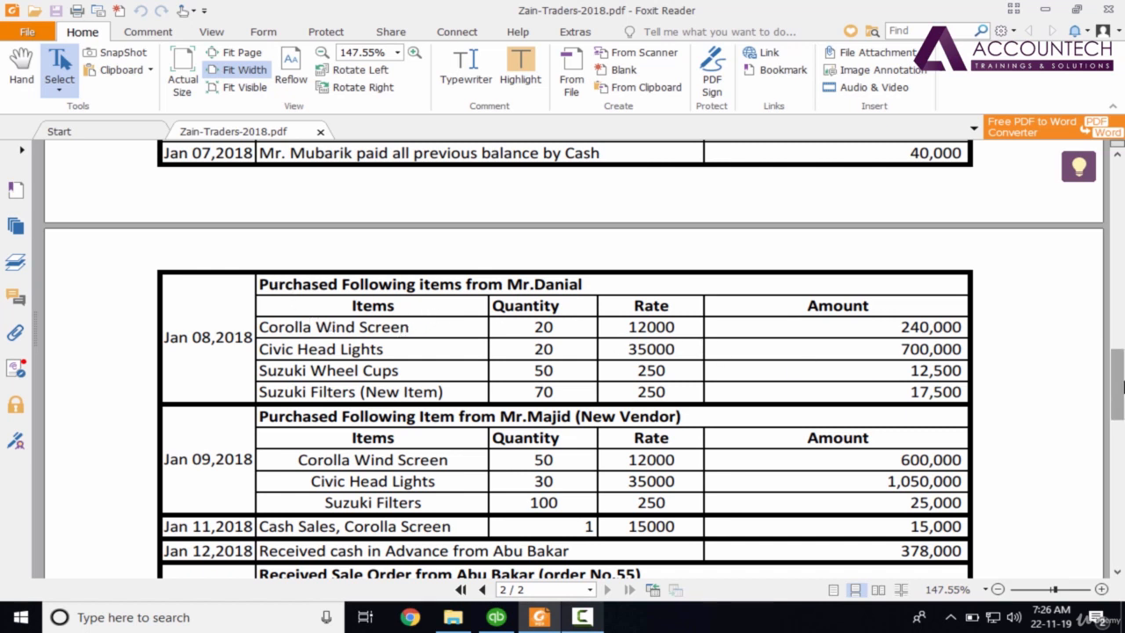
{"action": "scroll", "coordinate": [1121, 387], "scroll_direction": "down", "scroll_amount": 1}
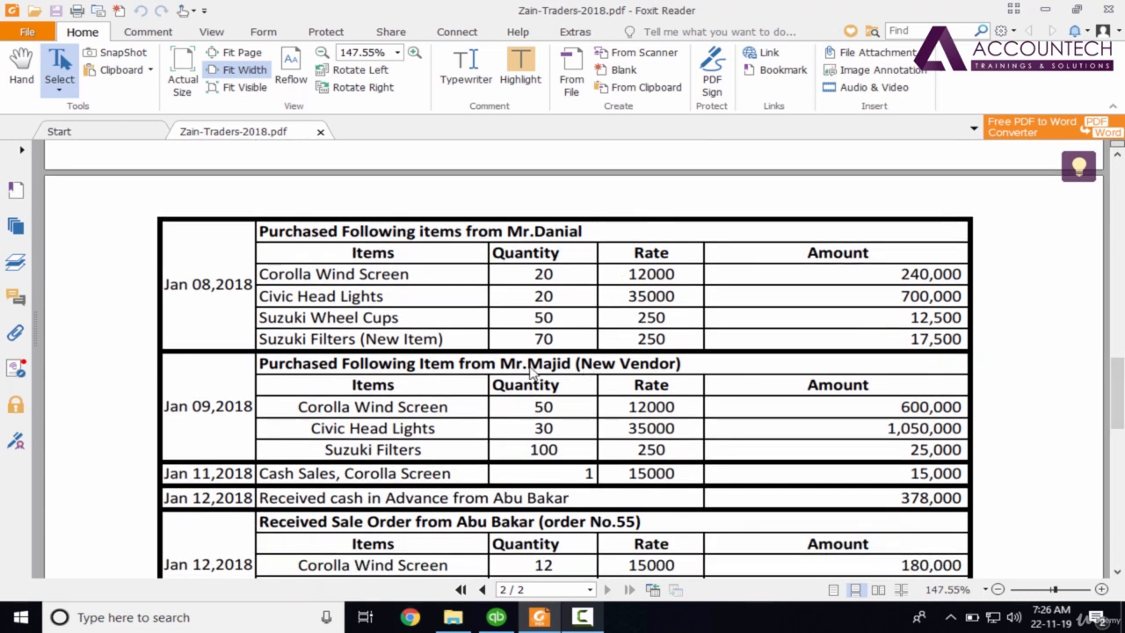
{"action": "left_click", "coordinate": [505, 618]}
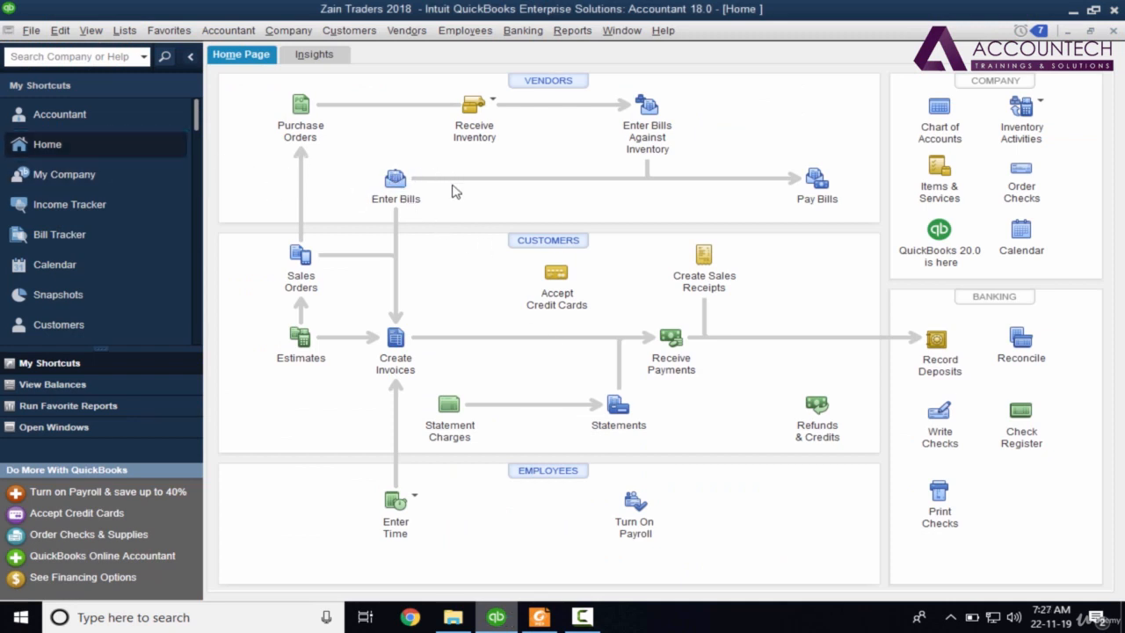
Start a new bill in Enter Bills with Danial as the vendor.
{"action": "left_click", "coordinate": [395, 181]}
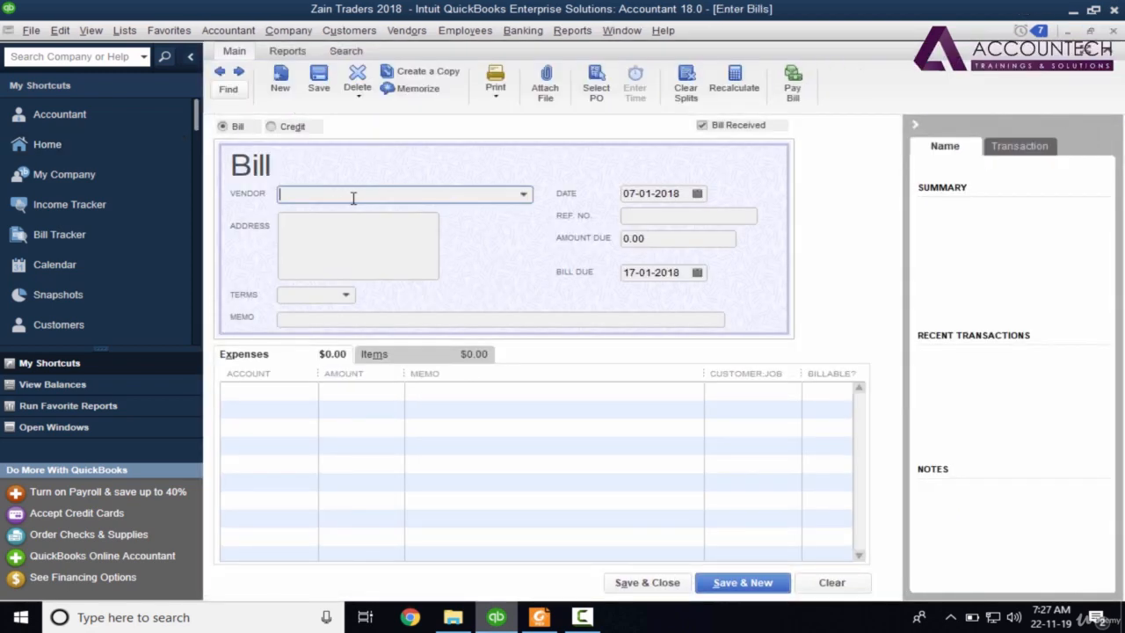
{"action": "type", "text": "Dnai"}
{"action": "key", "text": "BackSpace"}
{"action": "key", "text": "BackSpace"}
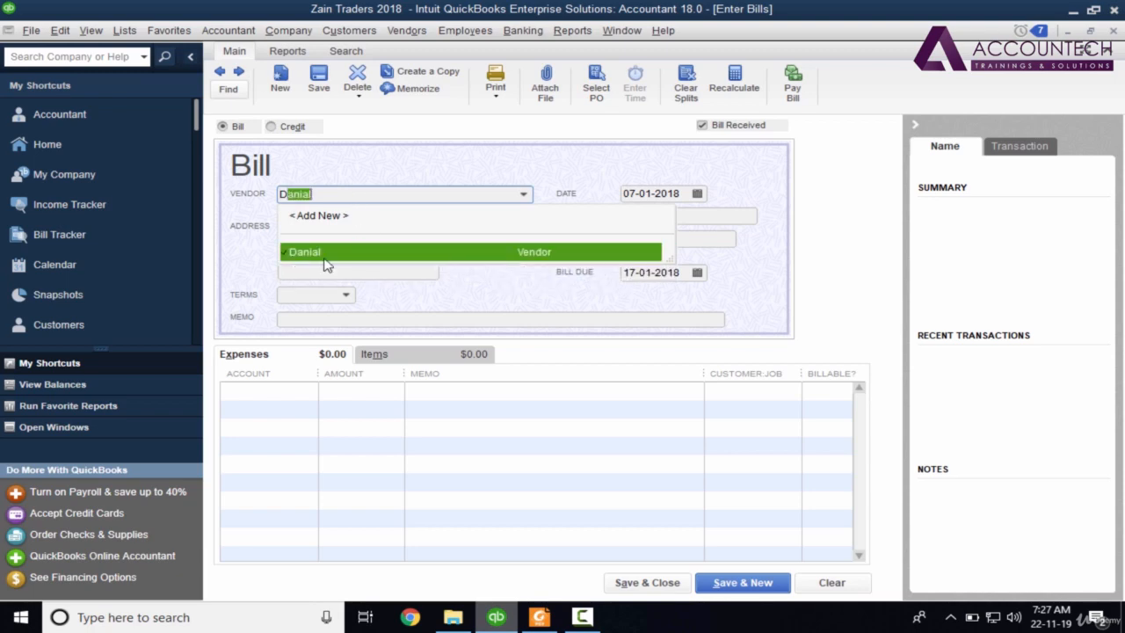
{"action": "left_click", "coordinate": [420, 259]}
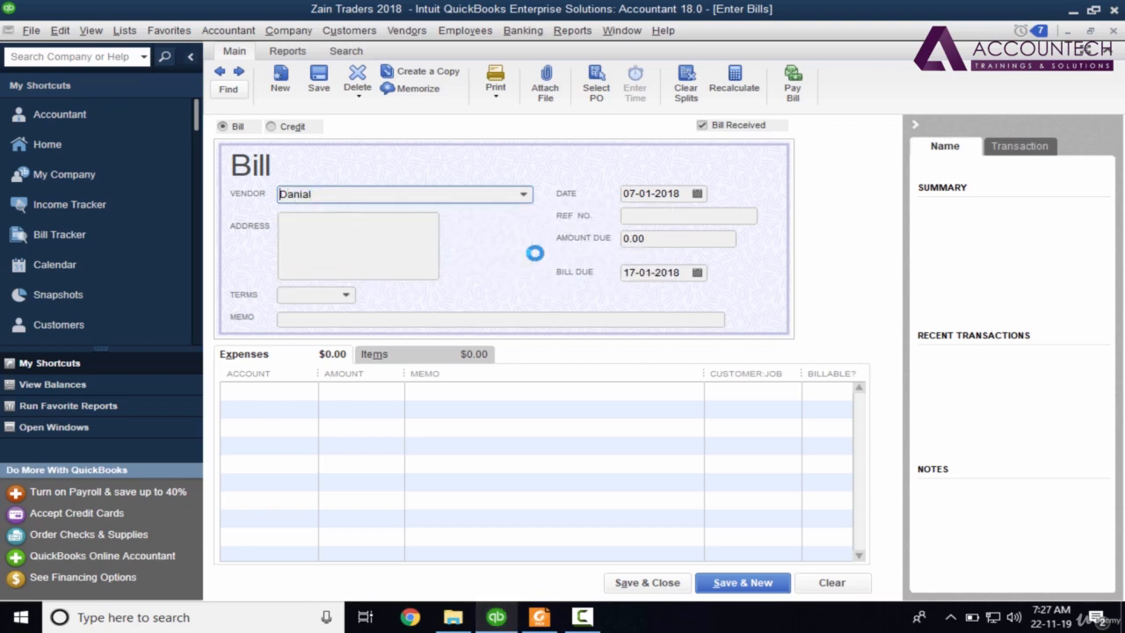
{"action": "key", "text": "alt+Tab"}
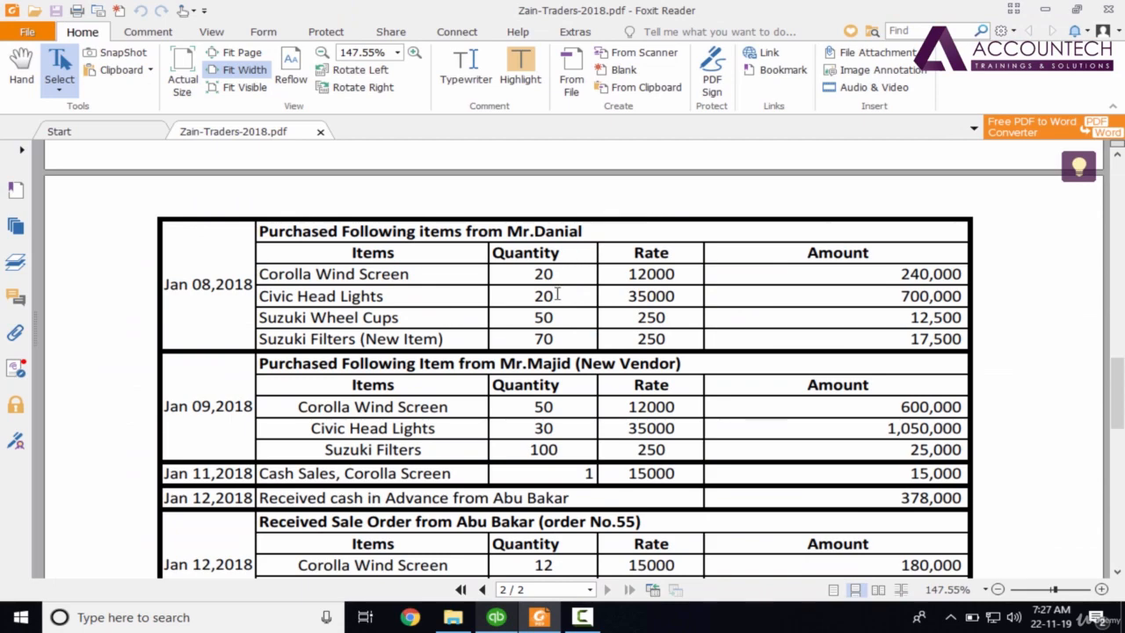
{"action": "key", "text": "alt+Tab"}
{"action": "key", "text": "alt+Tab"}
{"action": "key", "text": "alt+Tab"}
Set the bill date to 08-01-2018 and enter reference number 1001.
{"action": "left_click", "coordinate": [630, 192]}
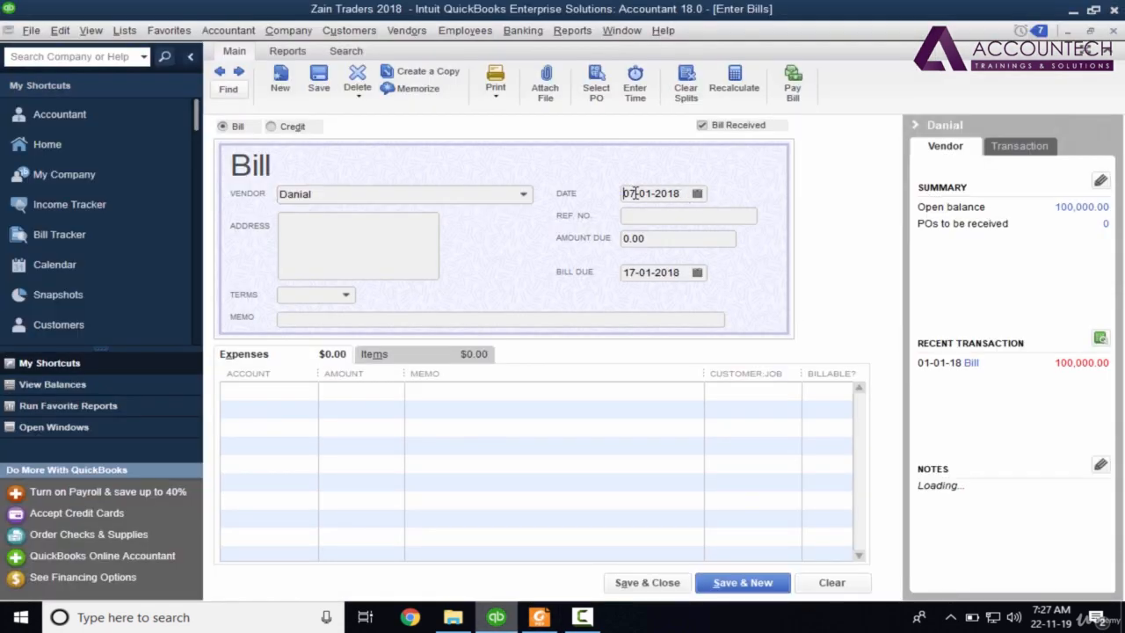
{"action": "type", "text": "8"}
{"action": "key", "text": "Tab"}
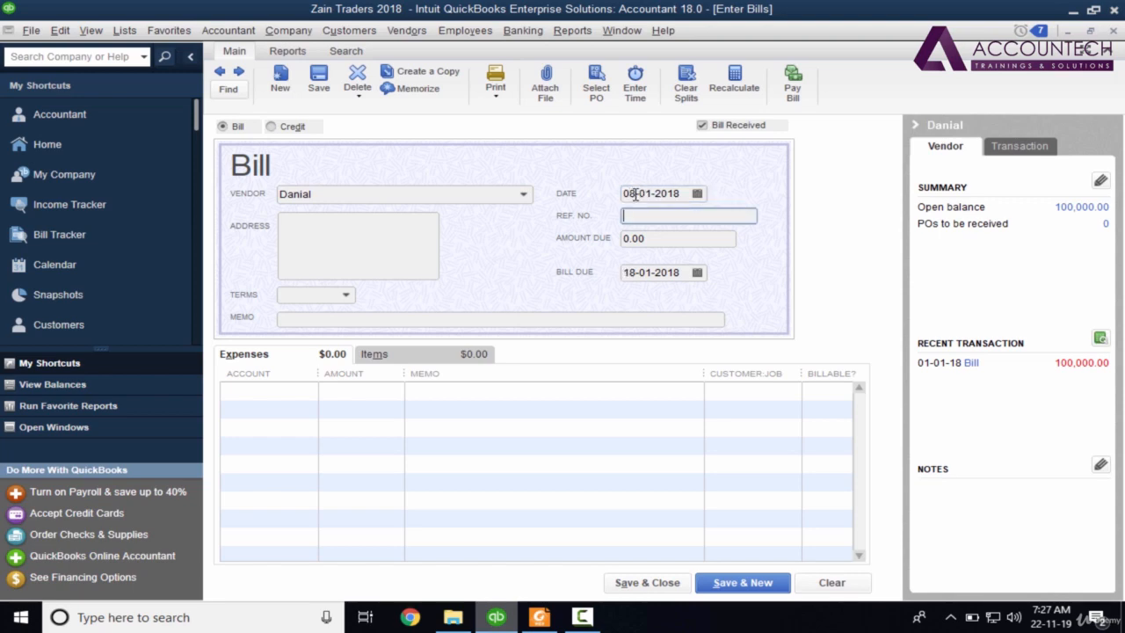
{"action": "key", "text": "alt+Tab"}
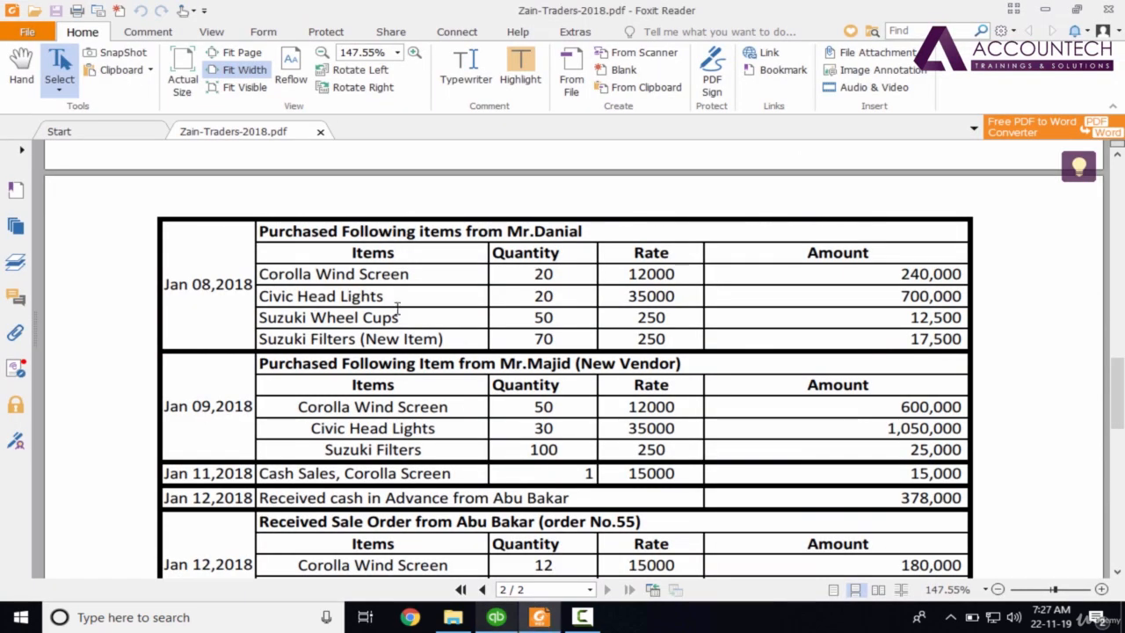
{"action": "key", "text": "alt+Tab"}
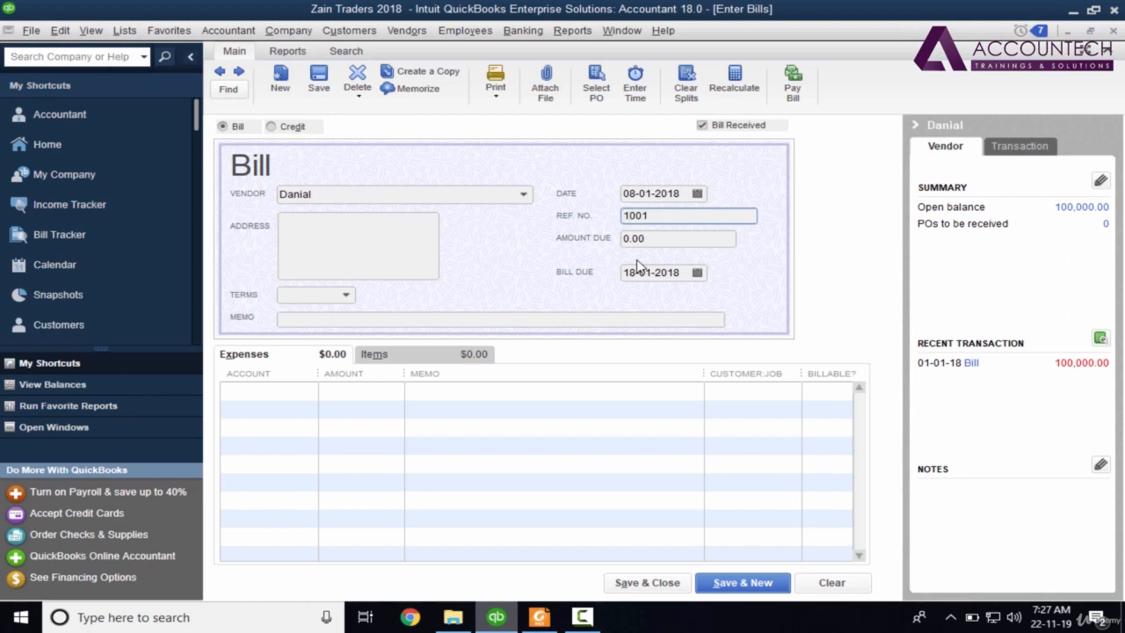
{"action": "key", "text": "Tab"}
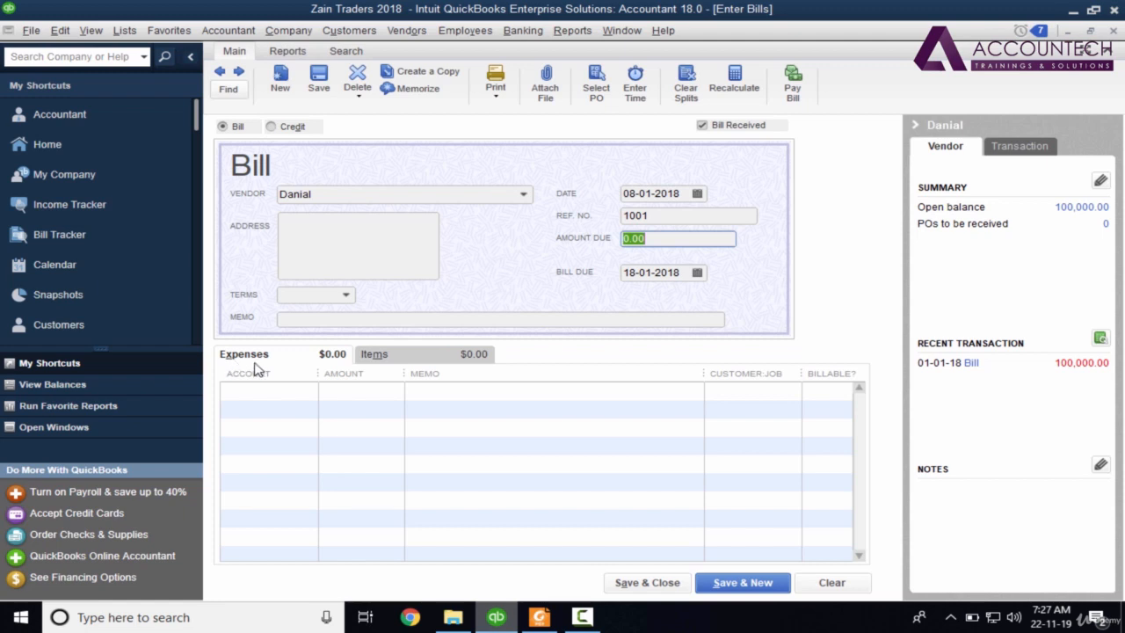
Switch the bill to item entry and choose Corolla Wind Screen for the first line.
{"action": "left_click", "coordinate": [418, 357]}
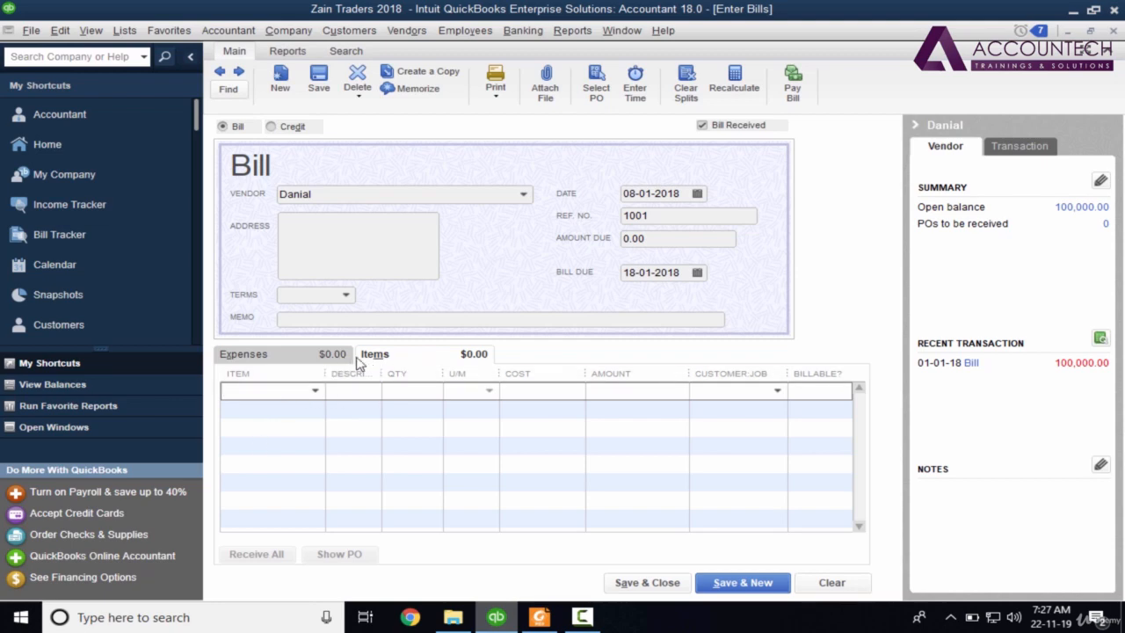
{"action": "key", "text": "alt+Tab"}
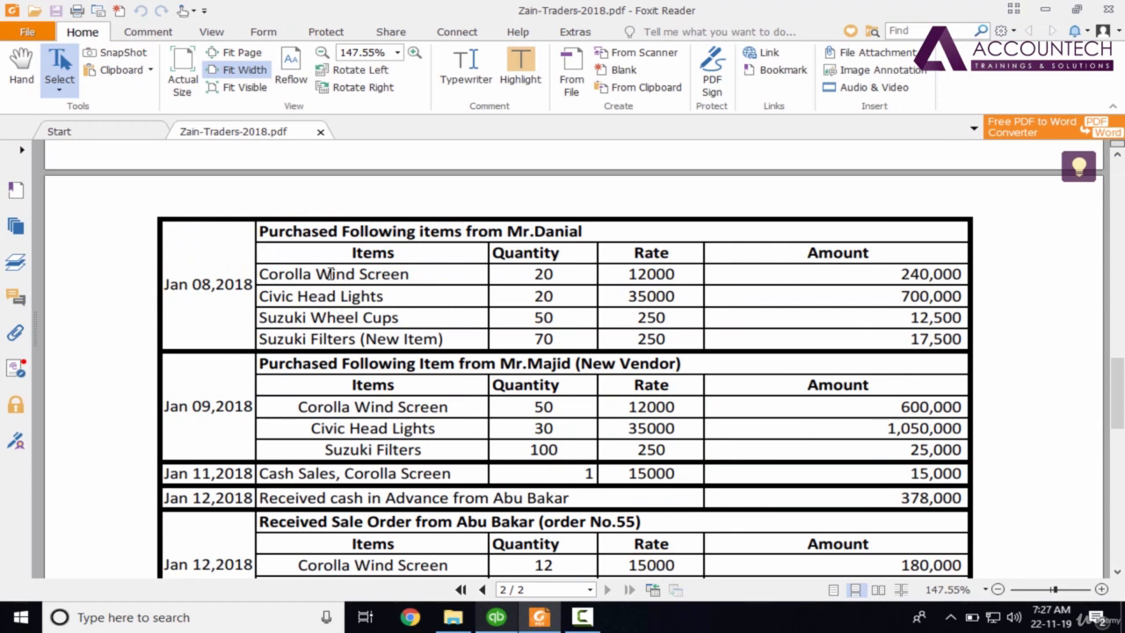
{"action": "key", "text": "alt+Tab"}
{"action": "left_click", "coordinate": [315, 390]}
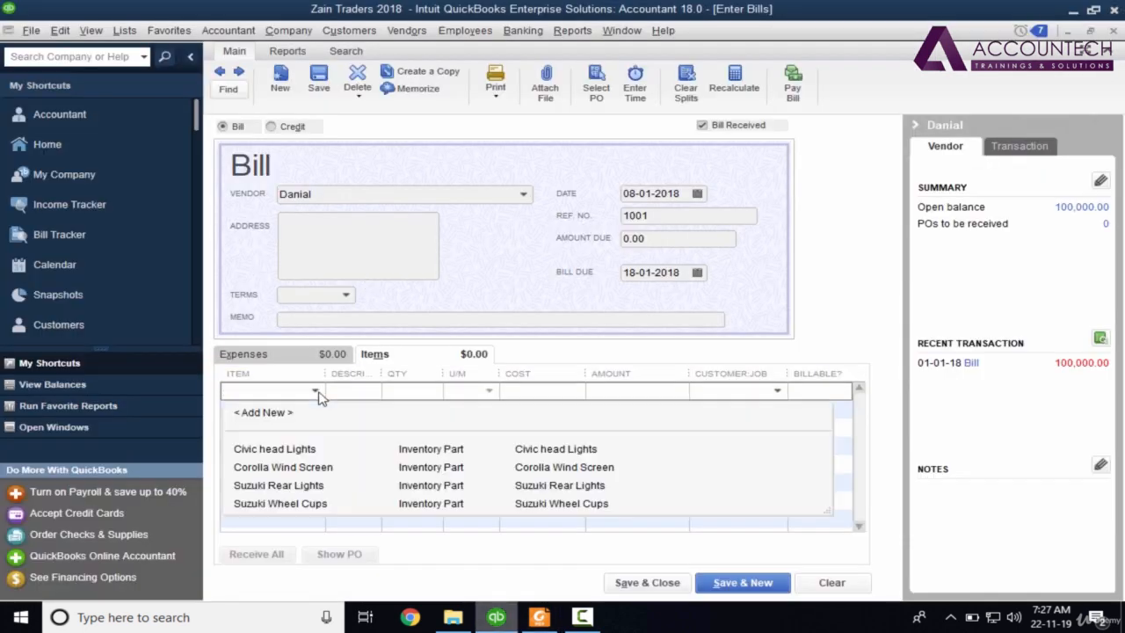
{"action": "left_click", "coordinate": [309, 470]}
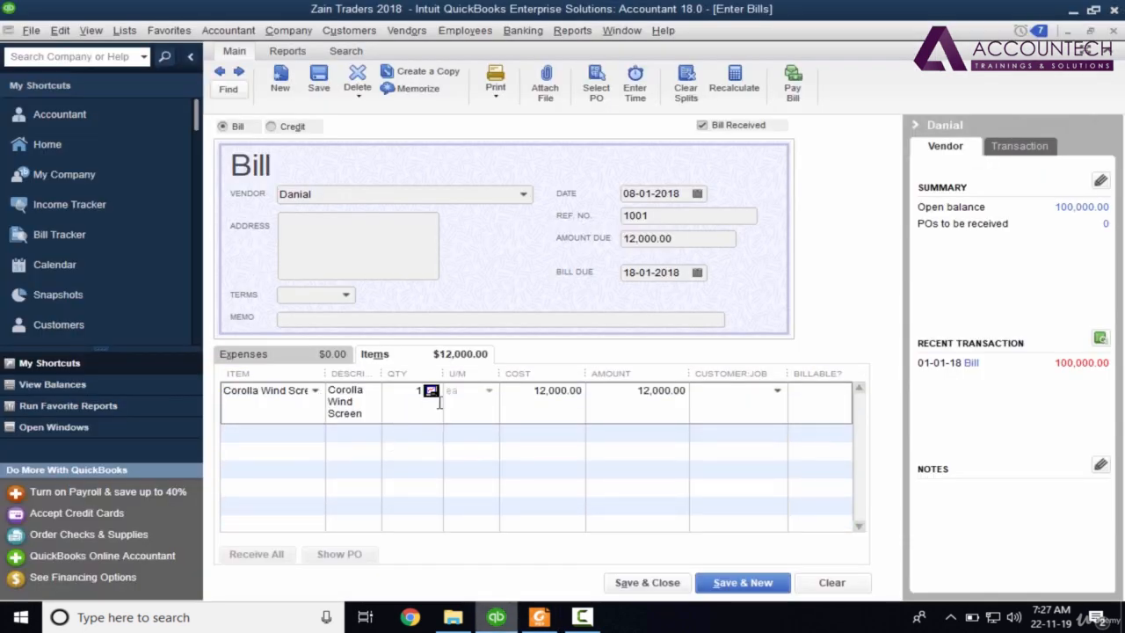
Enter quantity 20 at cost 12,000 for Corolla Wind Screen, totalling 240,000.00.
{"action": "key", "text": "alt+Tab"}
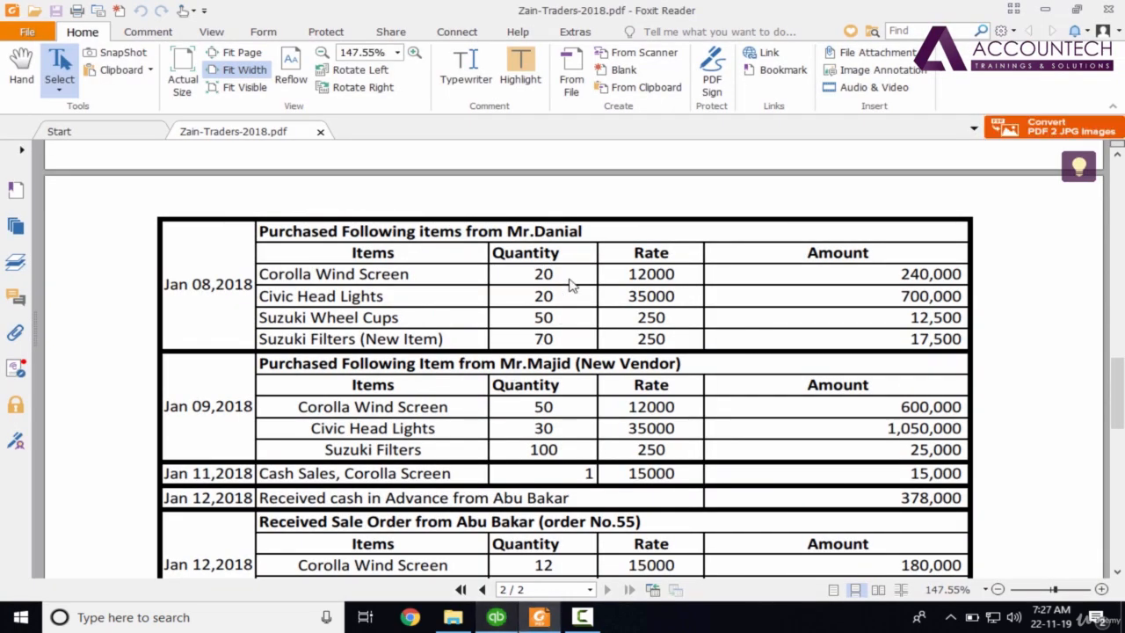
{"action": "key", "text": "alt+Tab"}
{"action": "type", "text": "20"}
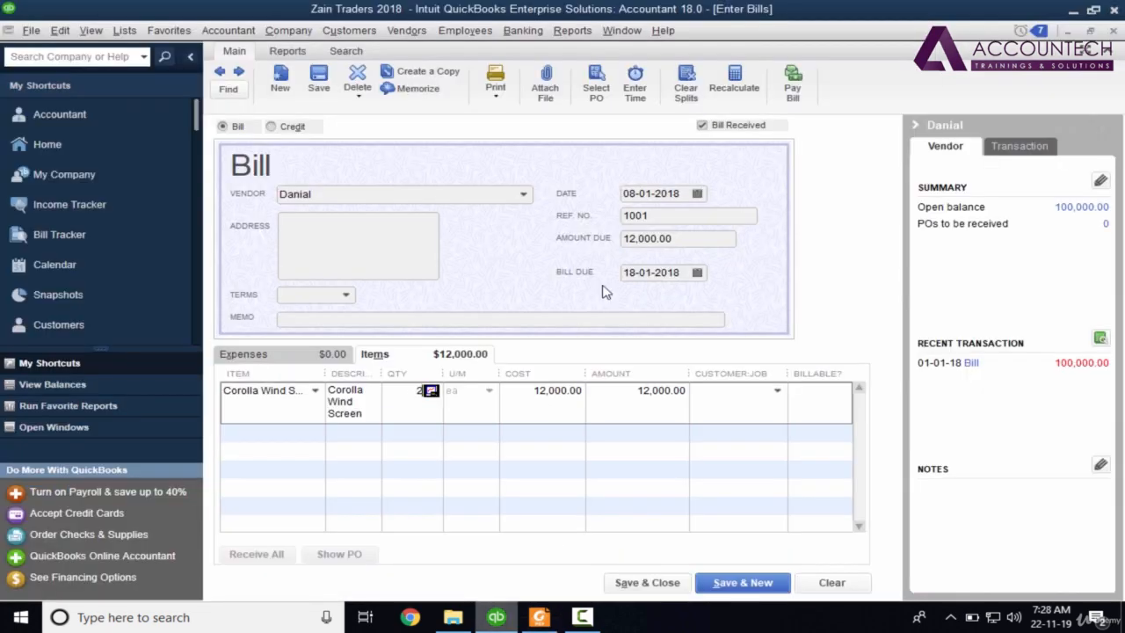
{"action": "key", "text": "Tab"}
{"action": "key", "text": "alt+Tab"}
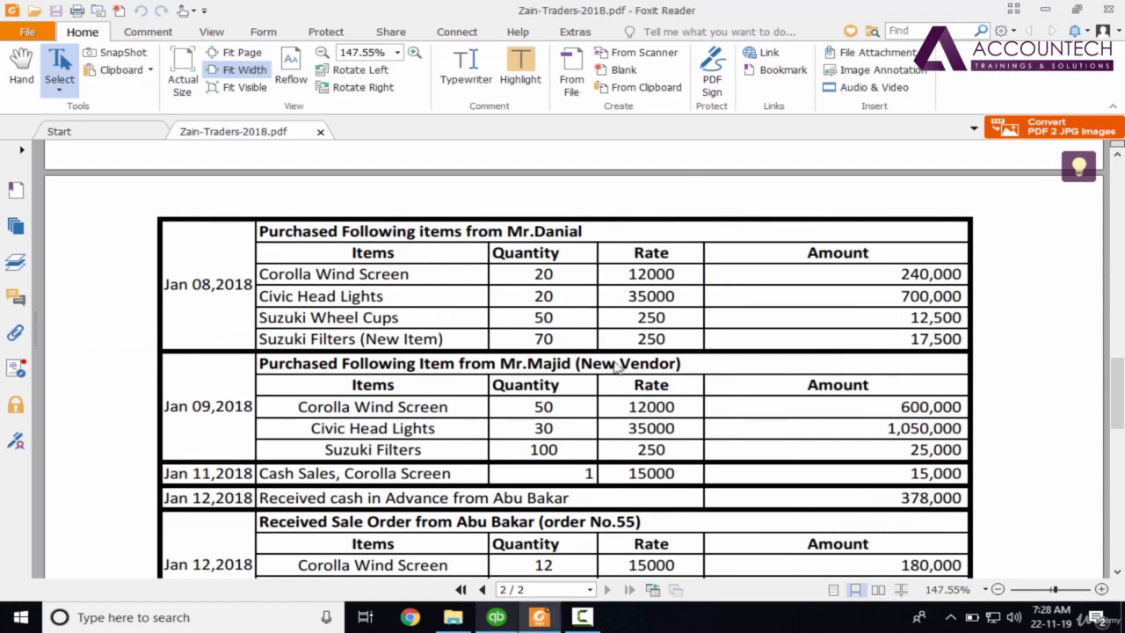
{"action": "key", "text": "alt+Tab"}
{"action": "type", "text": "12000"}
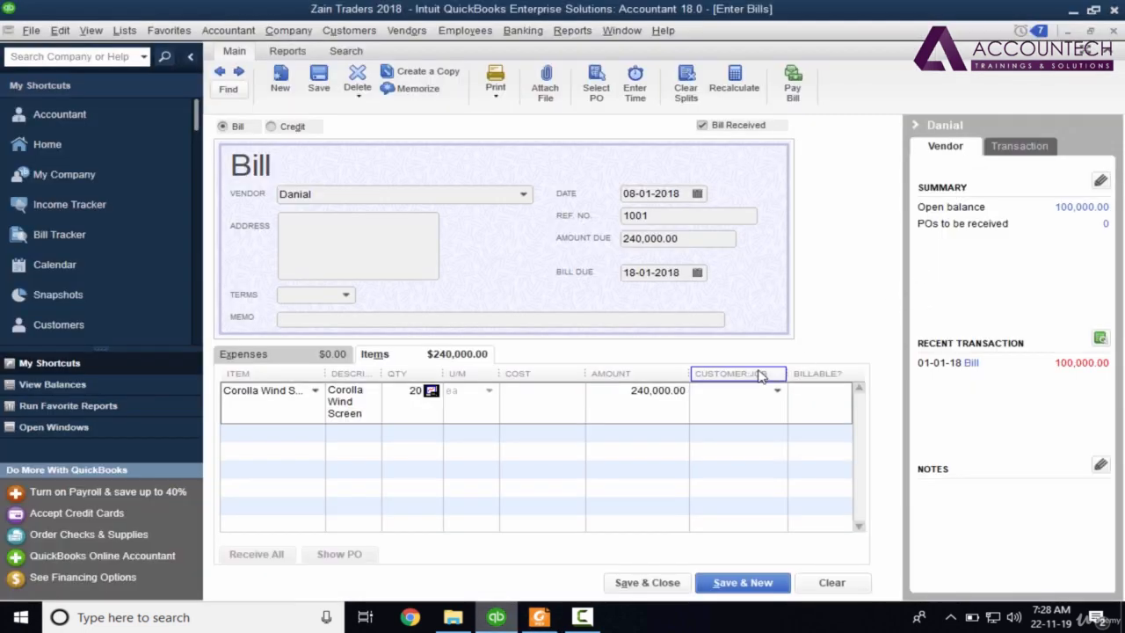
{"action": "key", "text": "Tab"}
{"action": "key", "text": "Tab"}
{"action": "key", "text": "Tab"}
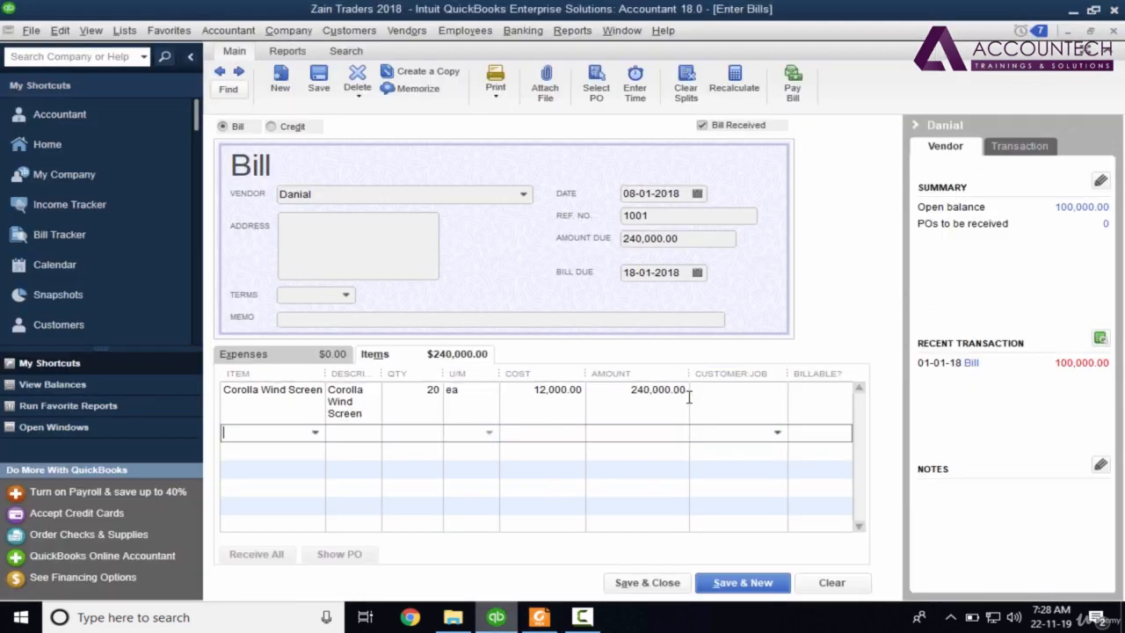
{"action": "key", "text": "alt+Tab"}
{"action": "key", "text": "alt+Tab"}
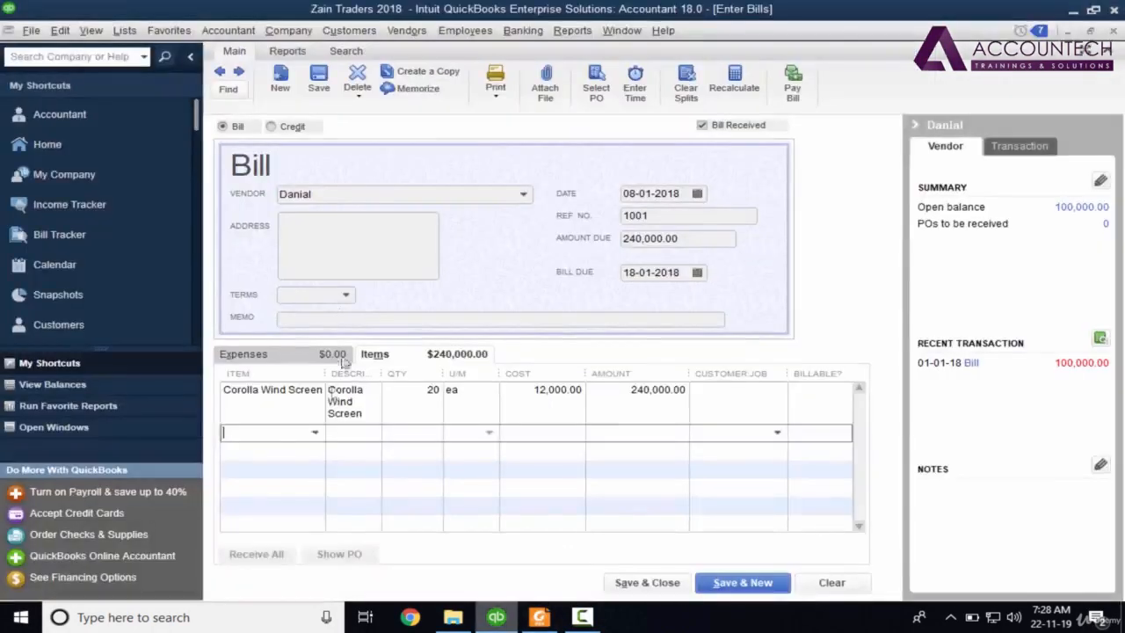
{"action": "left_click", "coordinate": [314, 433]}
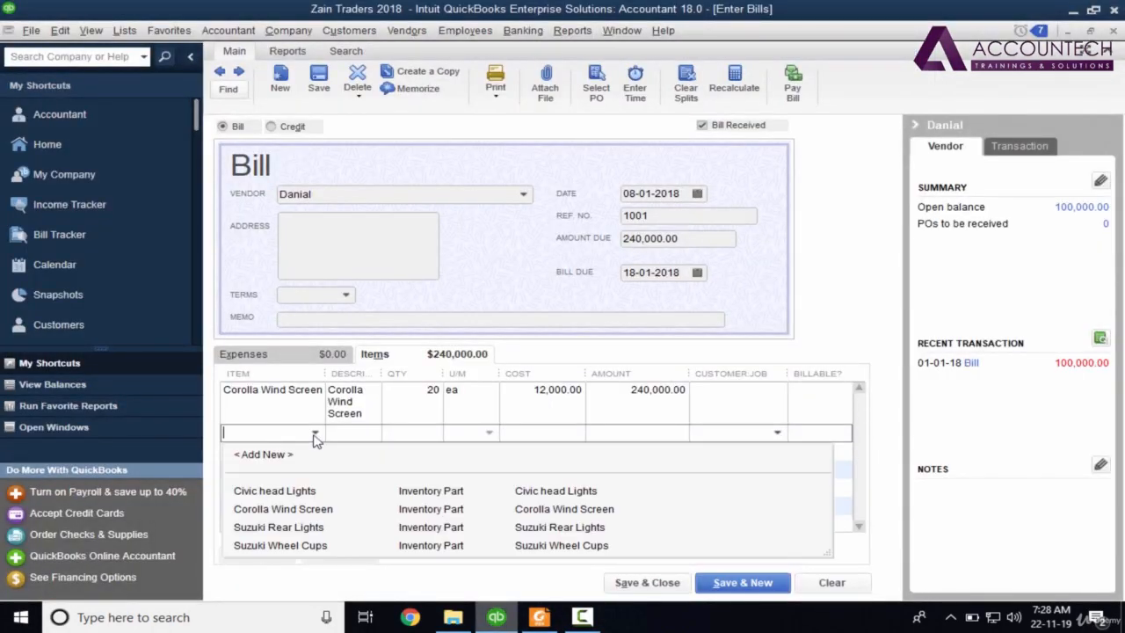
Add a Civic head Lights line with quantity 20.
{"action": "left_click", "coordinate": [299, 492]}
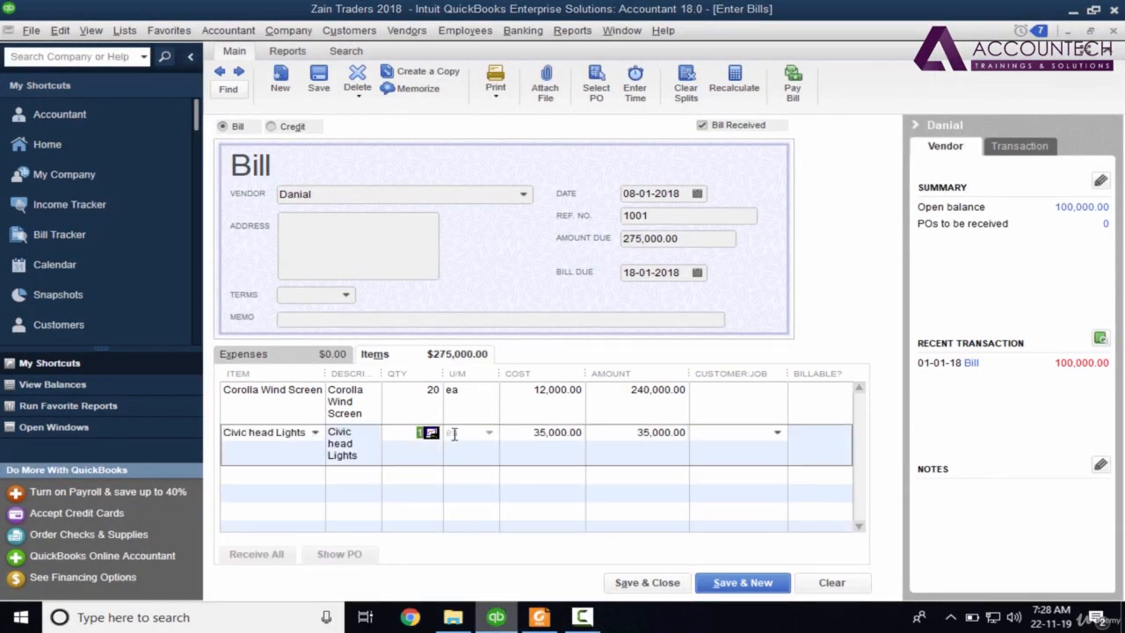
{"action": "key", "text": "alt+Tab"}
{"action": "key", "text": "alt+Tab"}
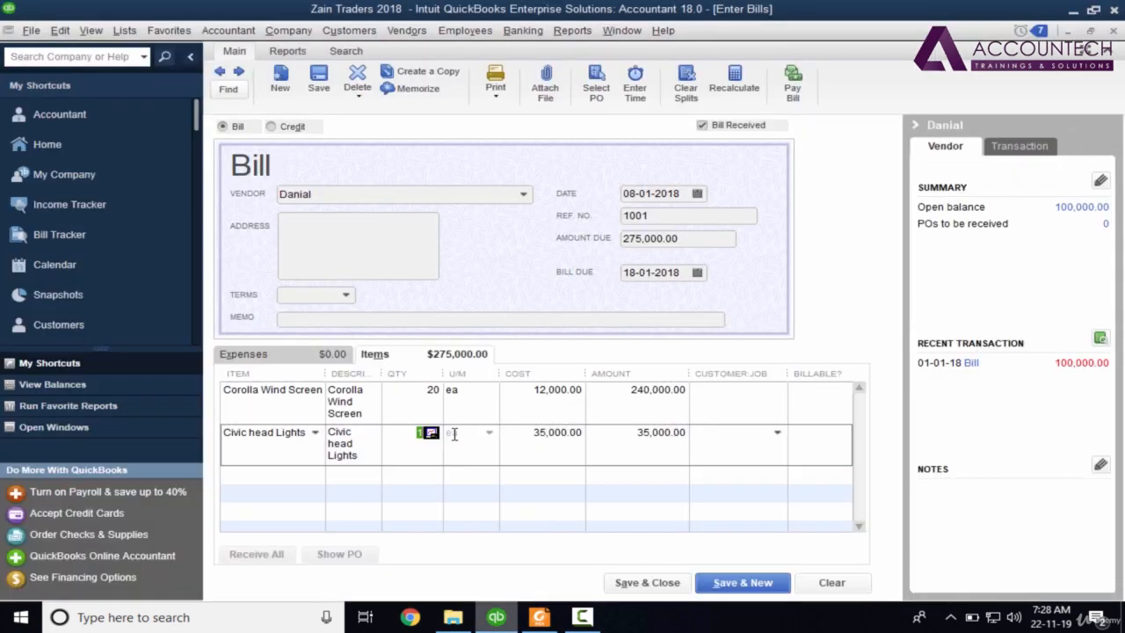
{"action": "type", "text": "20"}
{"action": "key", "text": "Tab"}
{"action": "key", "text": "alt+Tab"}
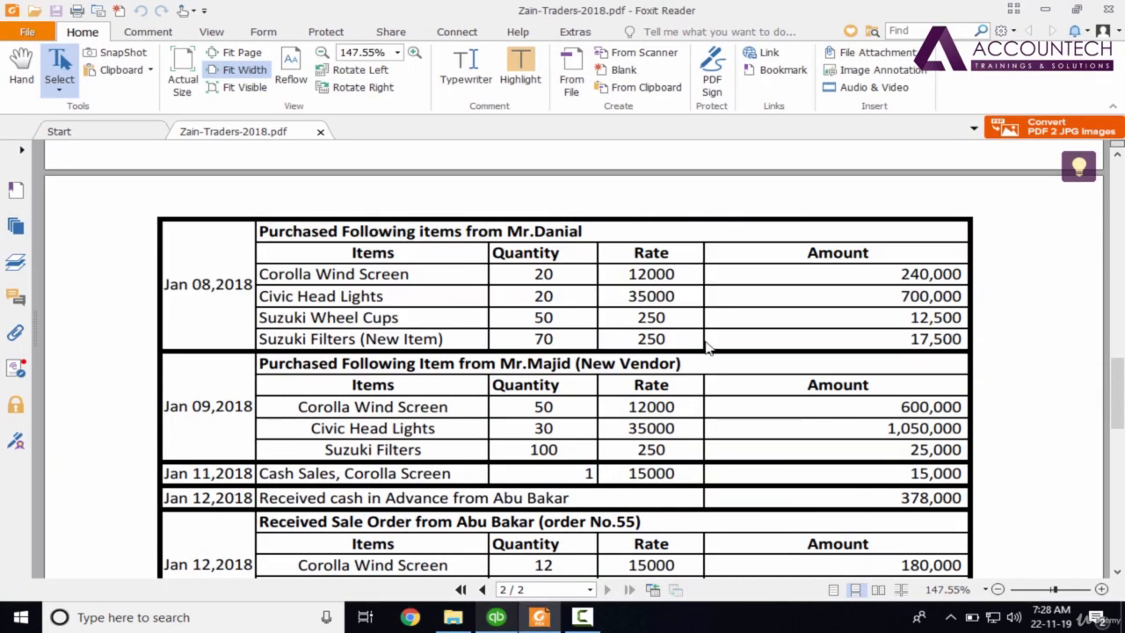
{"action": "key", "text": "alt+Tab"}
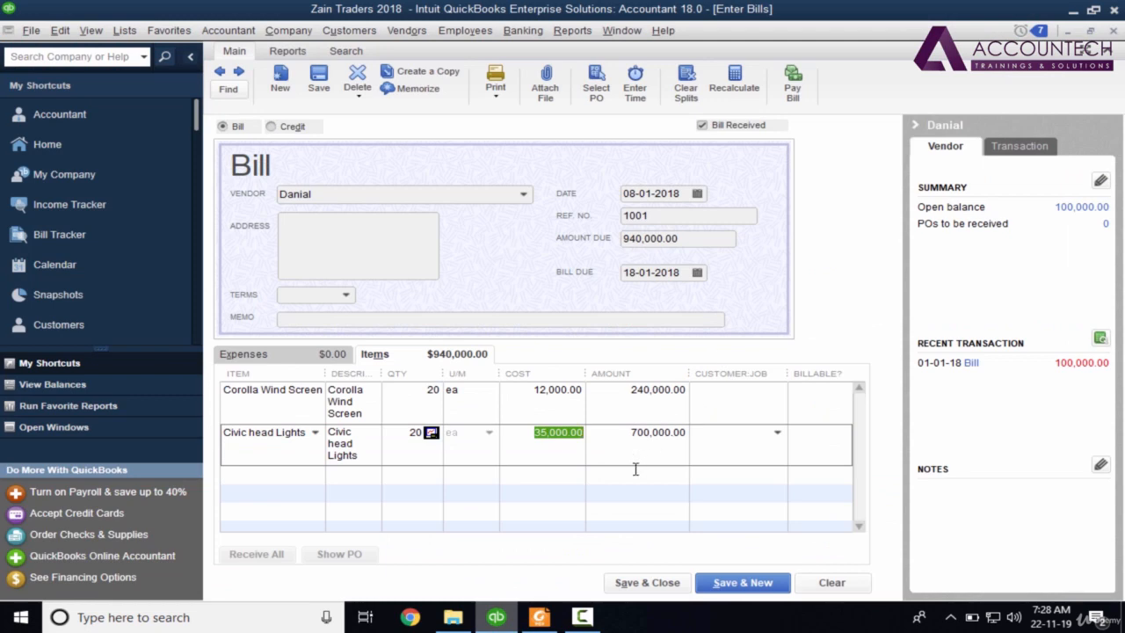
Add a Suzuki Wheel Cups line with quantity 50.
{"action": "left_click", "coordinate": [315, 475]}
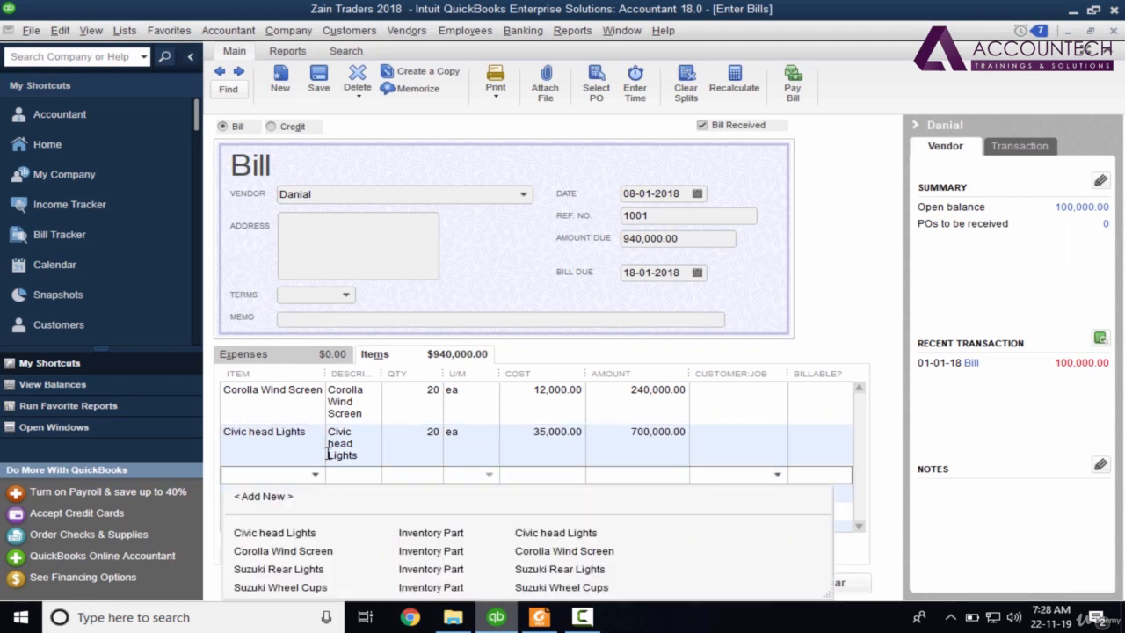
{"action": "key", "text": "alt+Tab"}
{"action": "key", "text": "alt+Tab"}
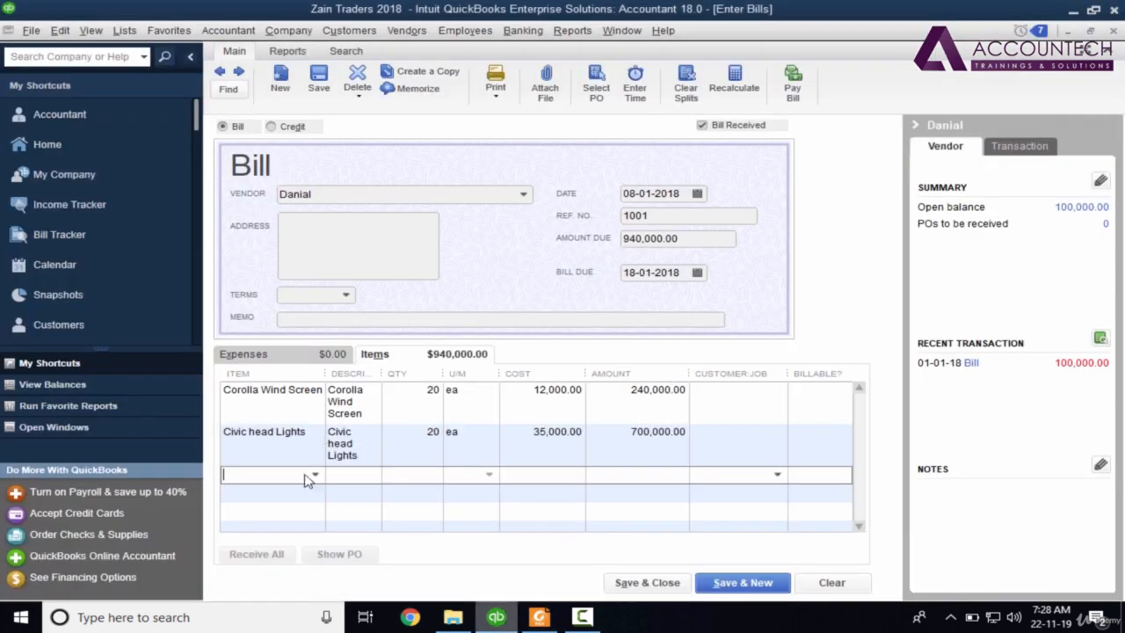
{"action": "left_click", "coordinate": [319, 476]}
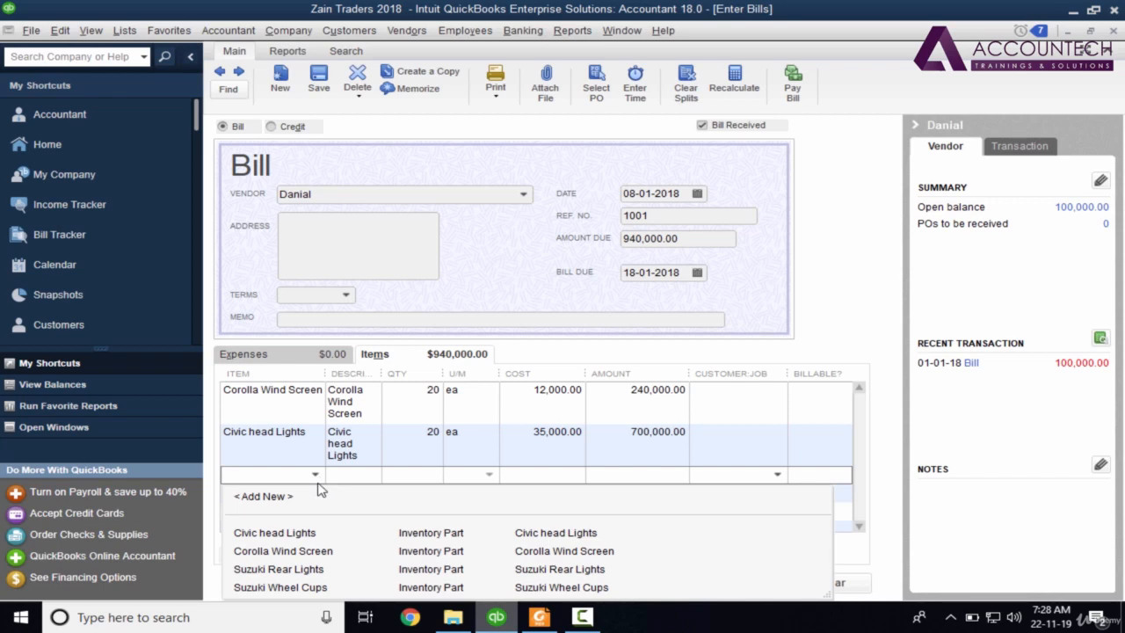
{"action": "left_click", "coordinate": [297, 587]}
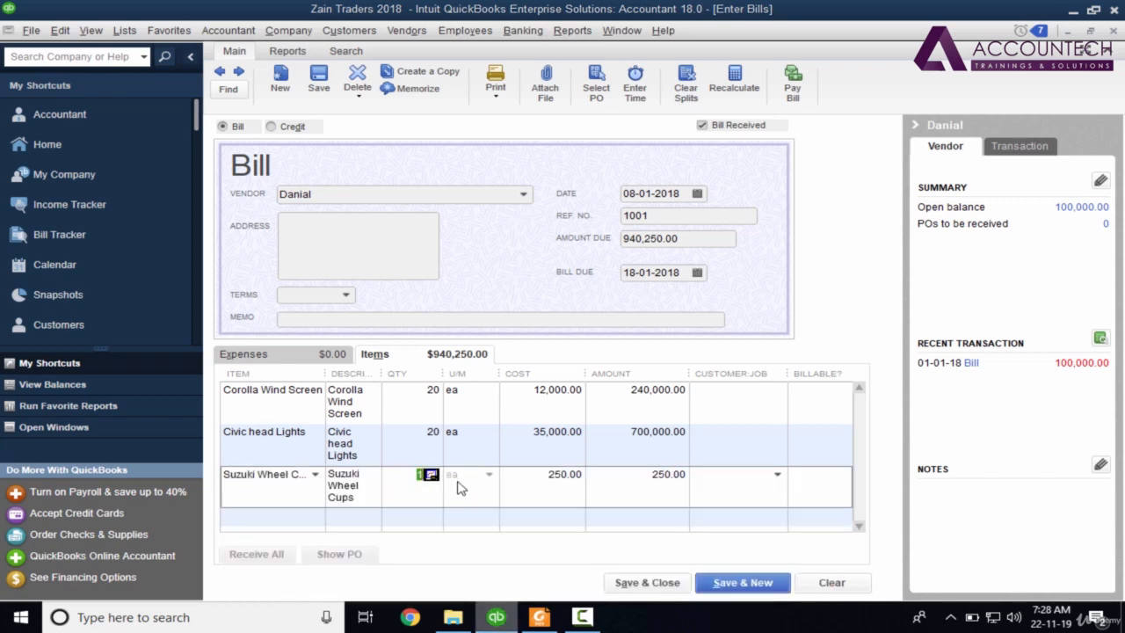
{"action": "key", "text": "alt+Tab"}
{"action": "key", "text": "alt+Tab"}
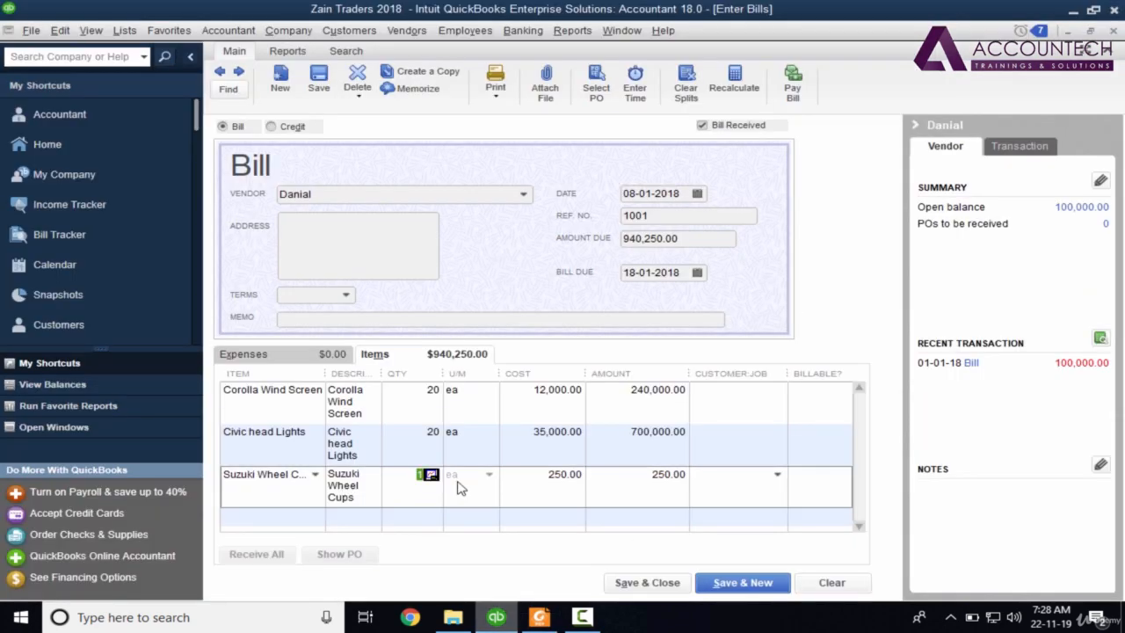
{"action": "type", "text": "50"}
{"action": "key", "text": "Tab"}
{"action": "key", "text": "alt+Tab"}
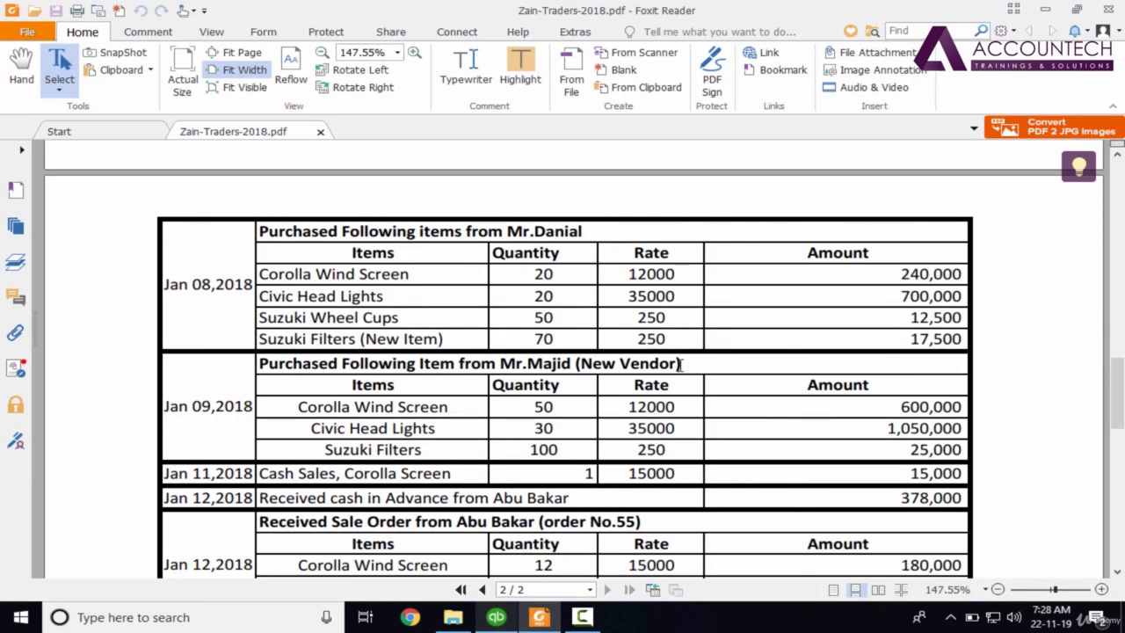
{"action": "key", "text": "alt+Tab"}
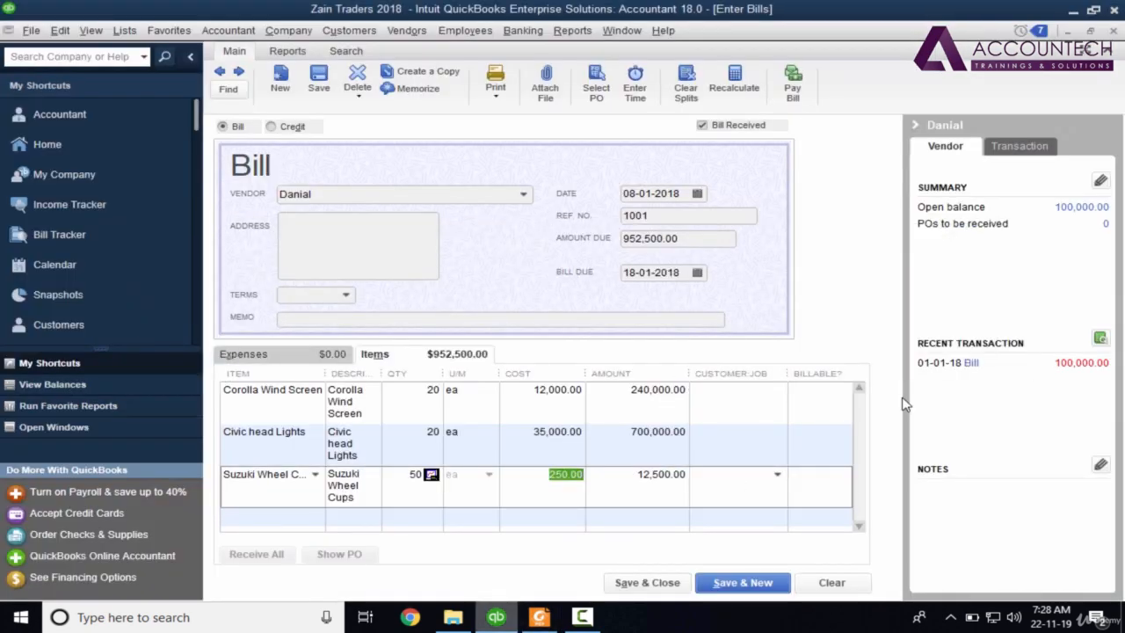
{"action": "key", "text": "Tab"}
{"action": "key", "text": "Tab"}
{"action": "key", "text": "Tab"}
{"action": "key", "text": "Tab"}
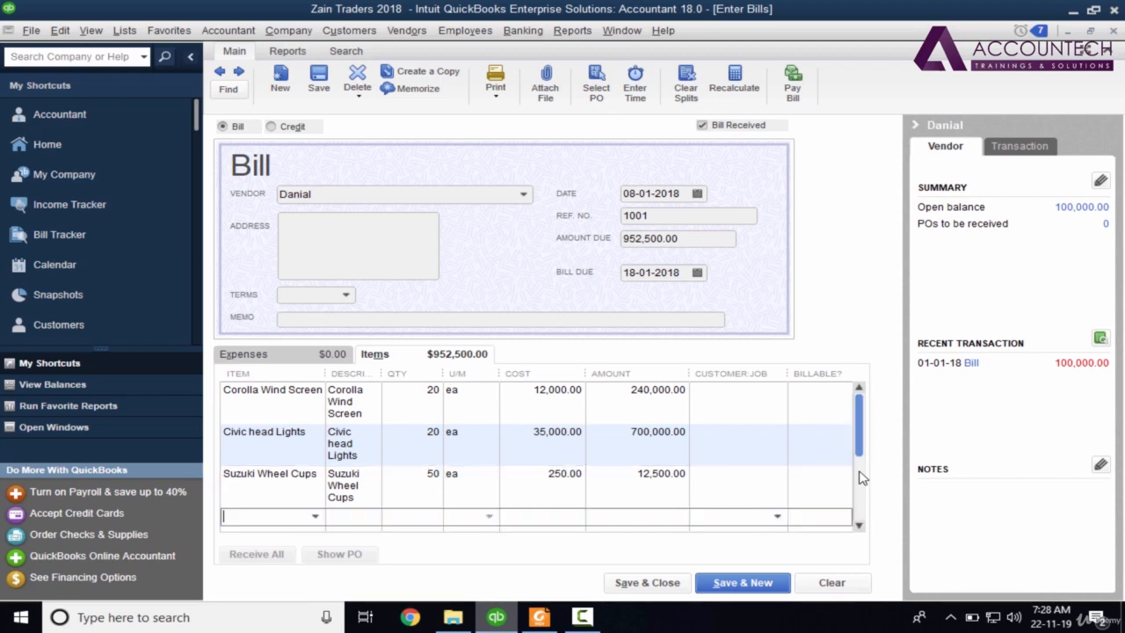
Enter the unlisted item Suzuki Filters on a new bill line.
{"action": "key", "text": "alt+Tab"}
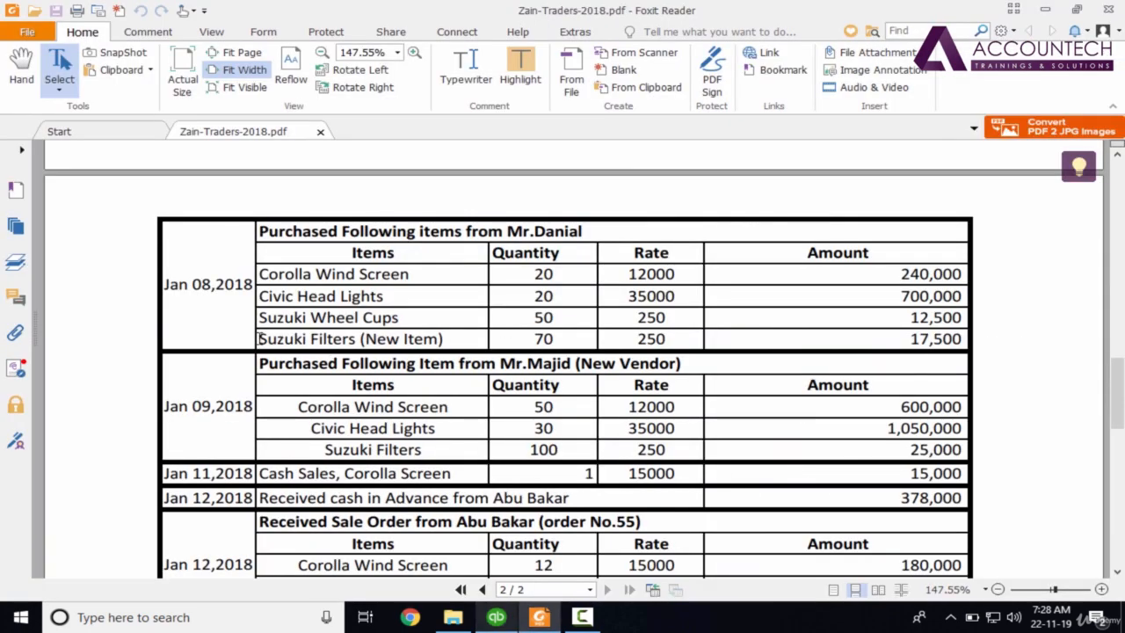
{"action": "key", "text": "alt+Tab"}
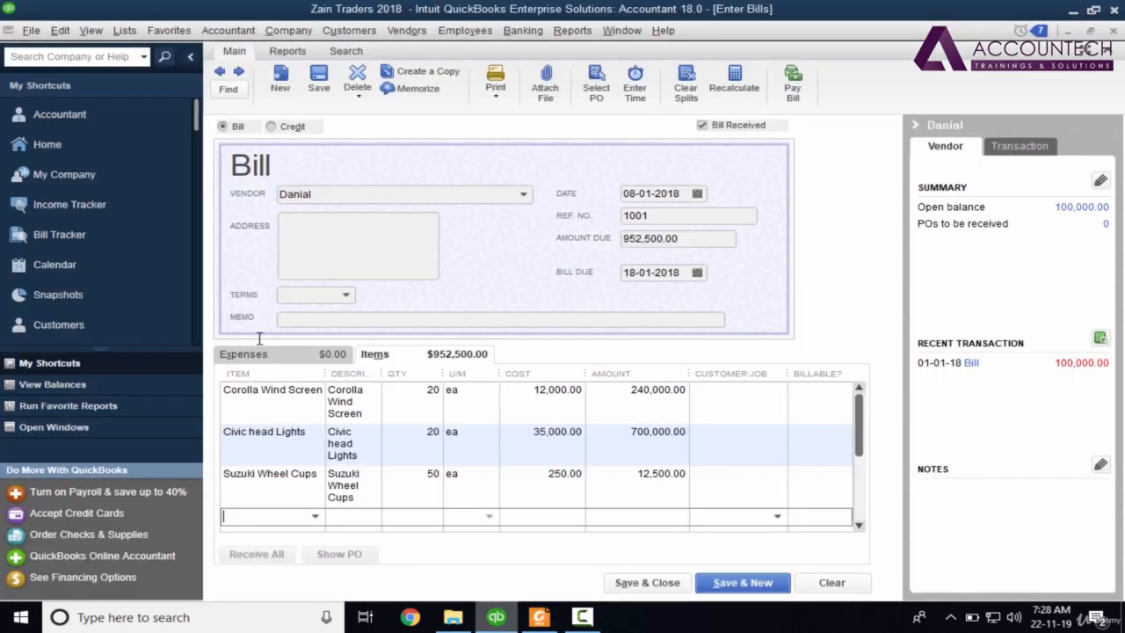
{"action": "type", "text": "Su"}
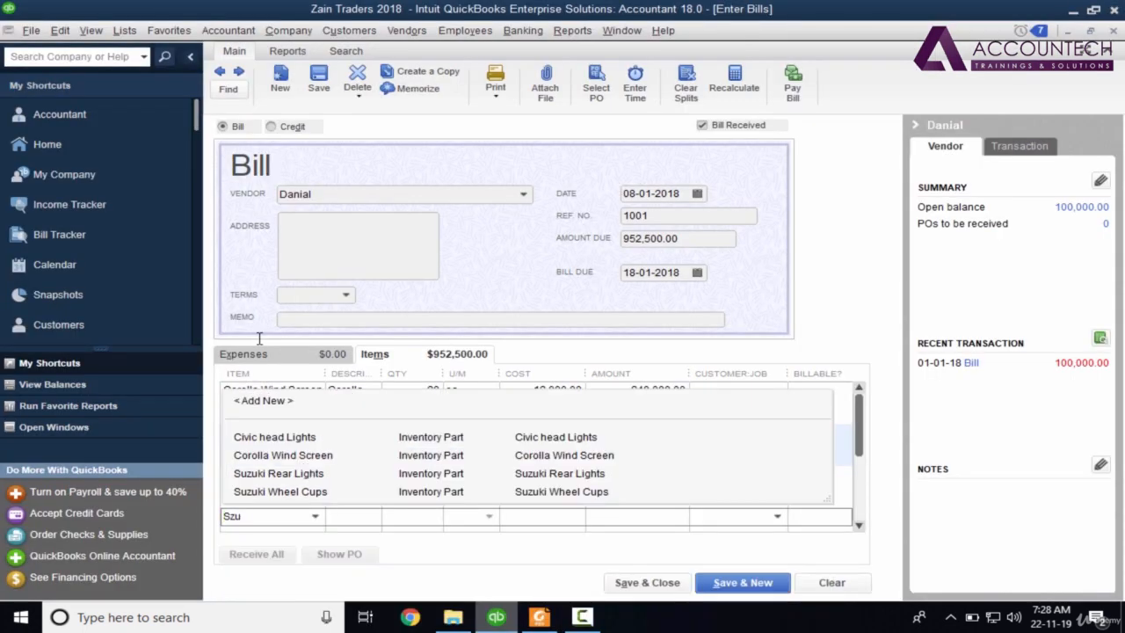
{"action": "type", "text": "x"}
{"action": "key", "text": "BackSpace"}
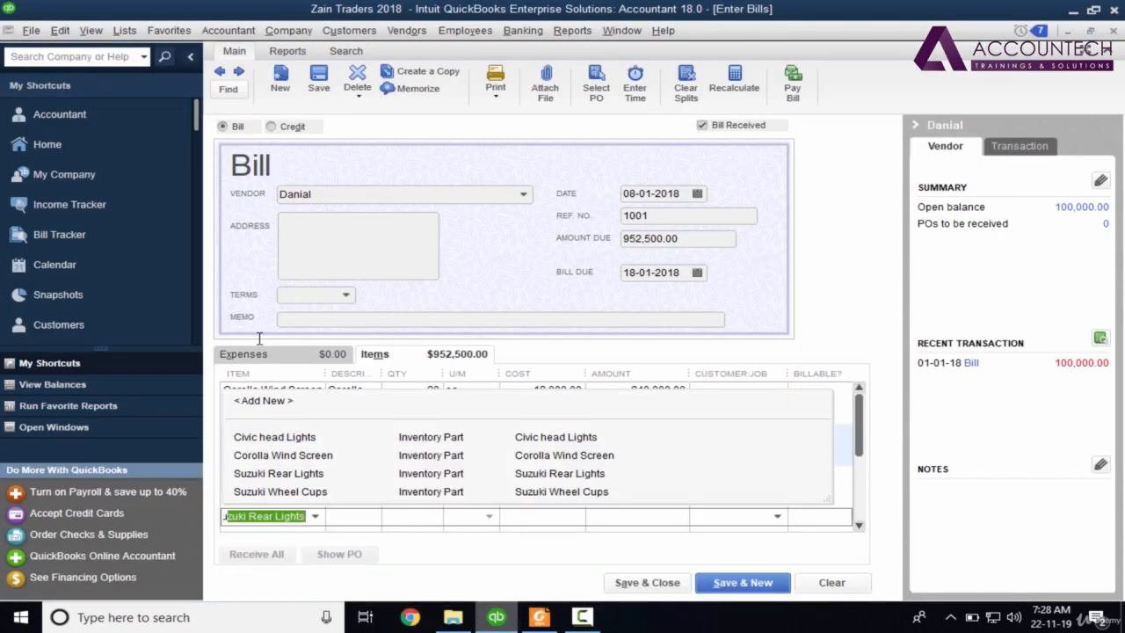
{"action": "type", "text": "zuki "}
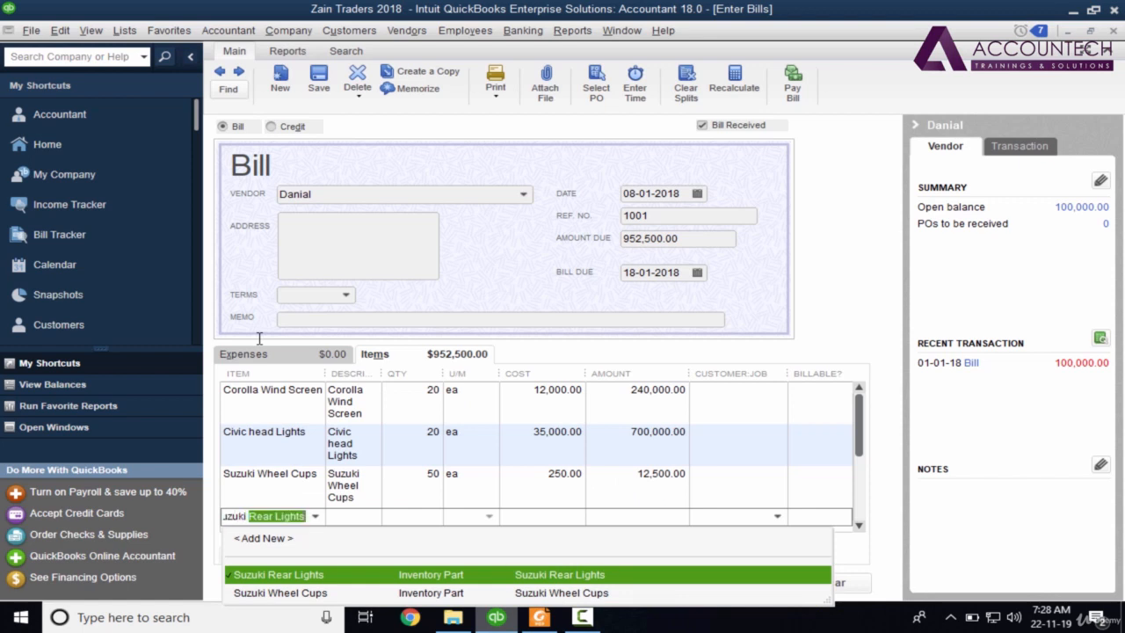
{"action": "type", "text": "Filters"}
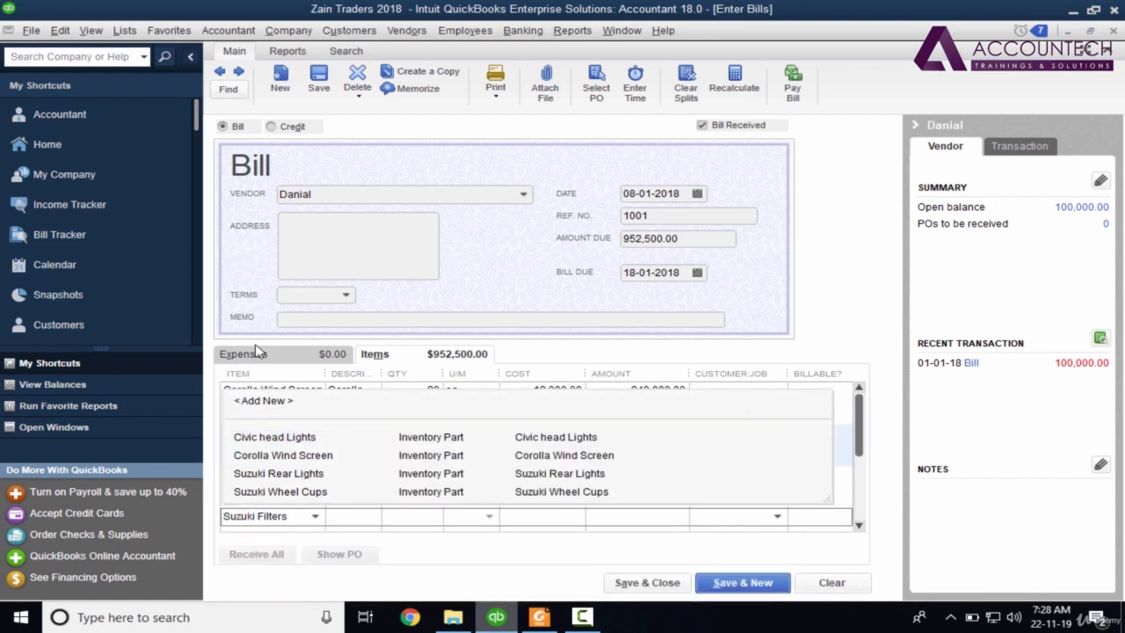
{"action": "left_click", "coordinate": [327, 520]}
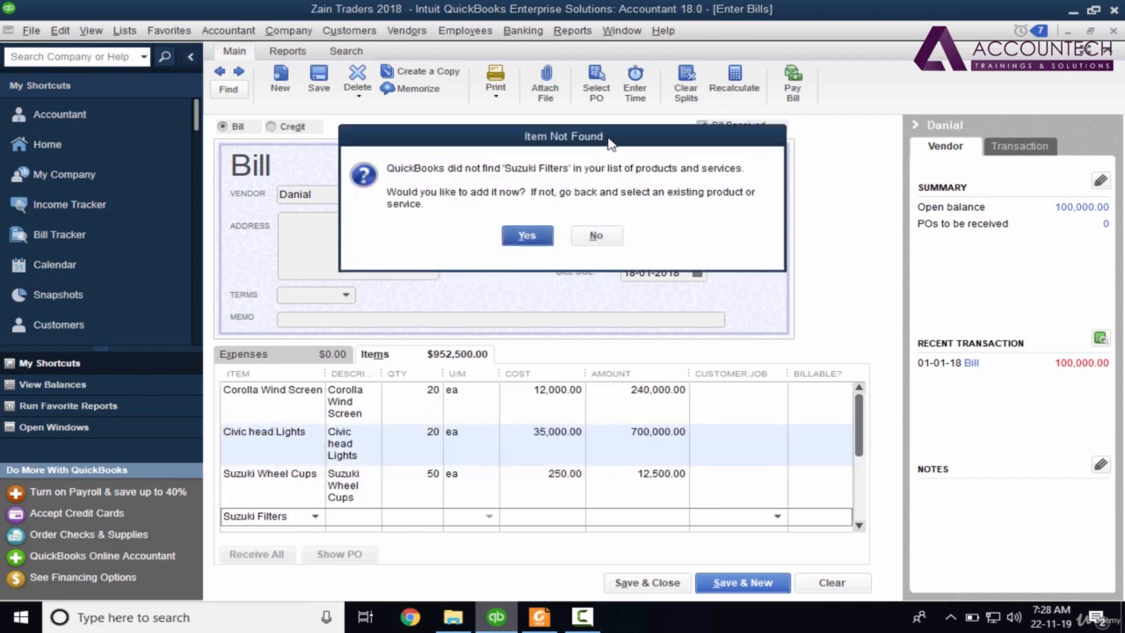
Create Suzuki Filters as a new Inventory Part with unit of measure 'each'.
{"action": "left_click_drag", "start_coordinate": [619, 132], "coordinate": [639, 108]}
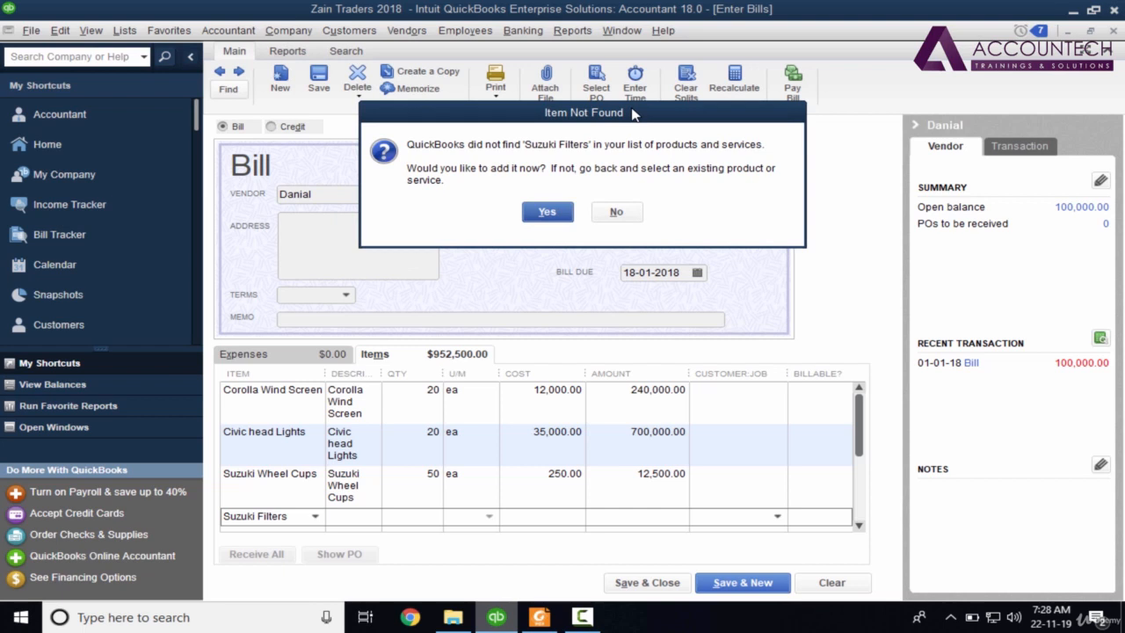
{"action": "left_click", "coordinate": [546, 212]}
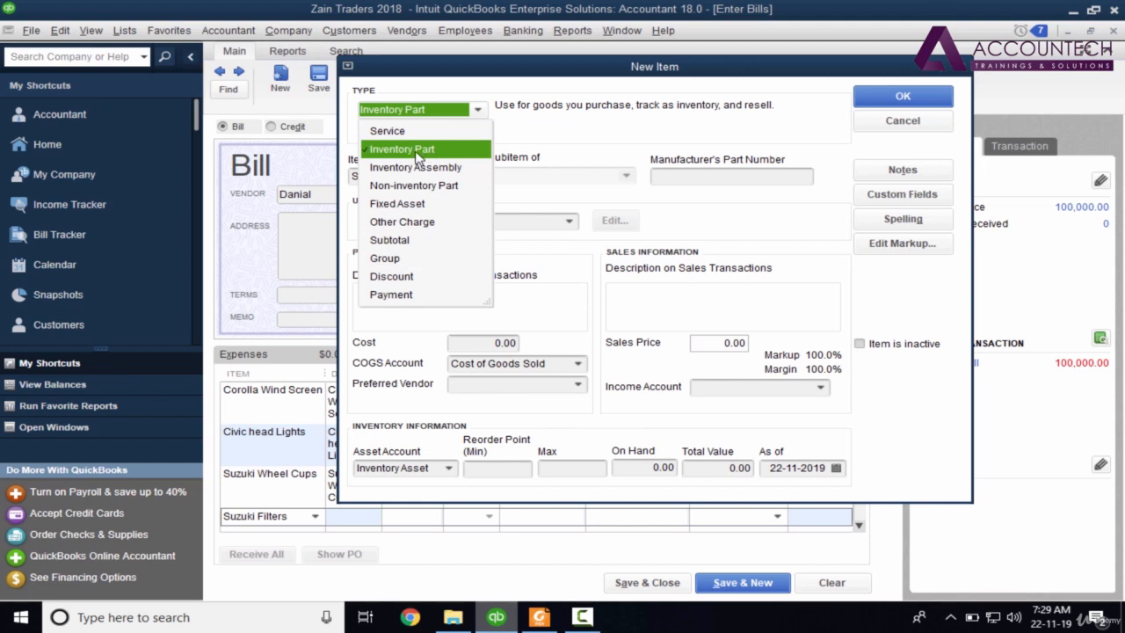
{"action": "left_click", "coordinate": [417, 152]}
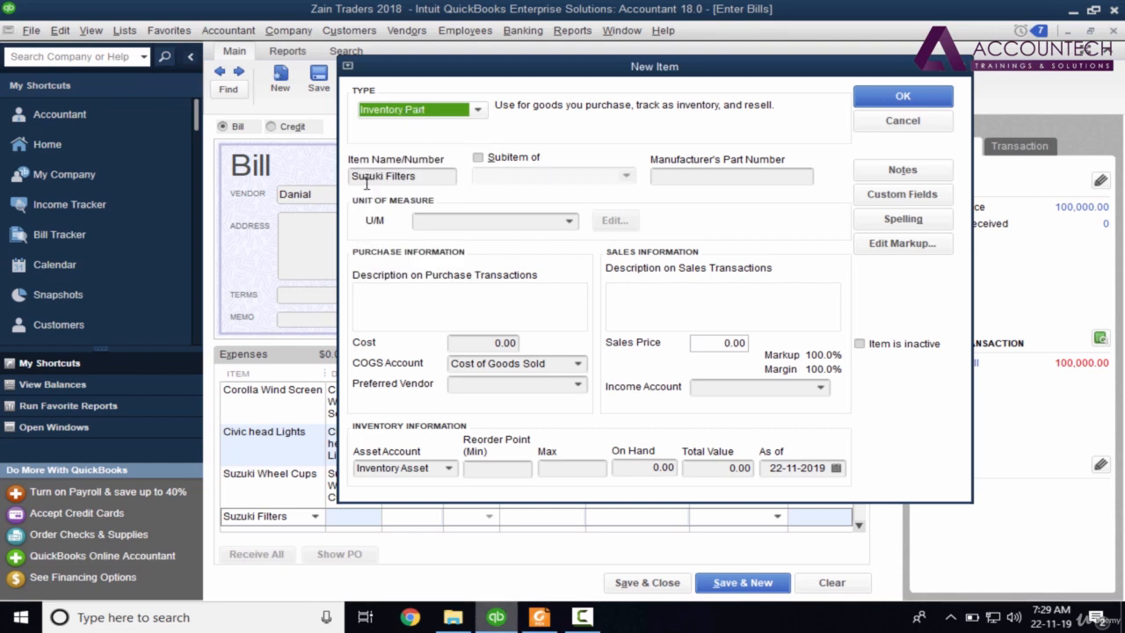
{"action": "left_click", "coordinate": [513, 220]}
{"action": "left_click", "coordinate": [569, 220]}
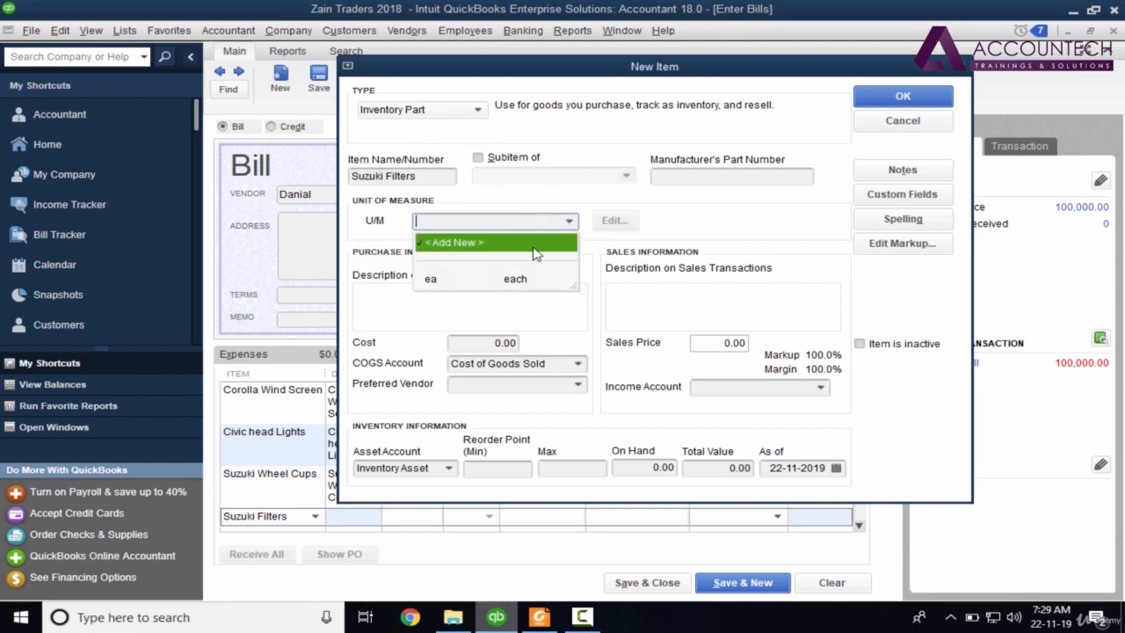
{"action": "left_click", "coordinate": [455, 280]}
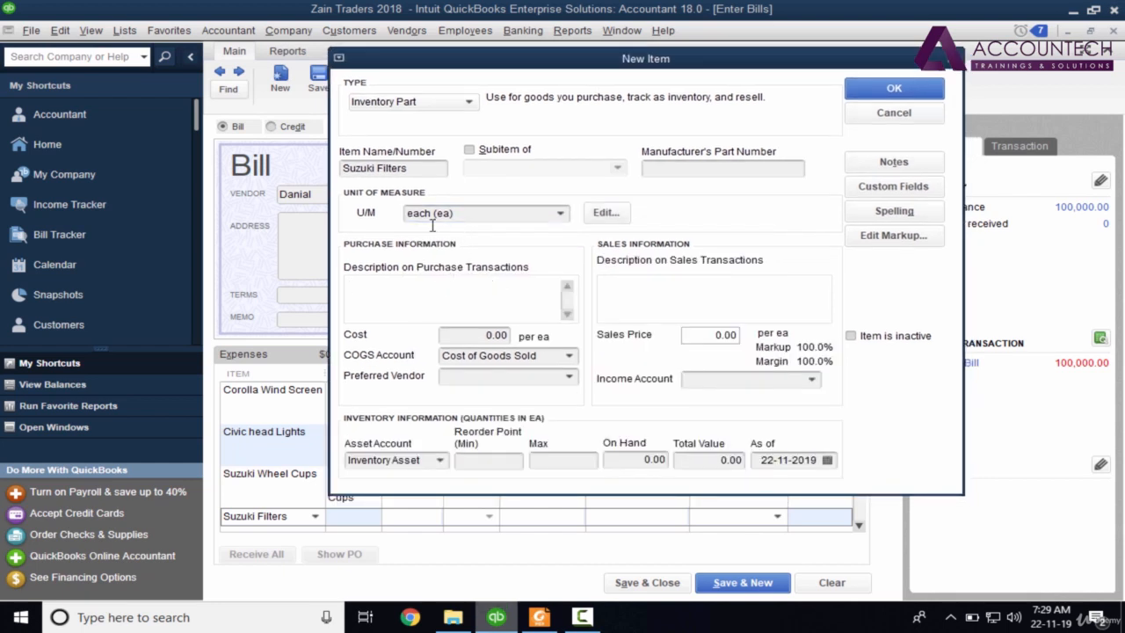
Fill purchase and sales descriptions with Suzuki Filters and choose Sales Revenue as income account.
{"action": "left_click", "coordinate": [420, 169]}
{"action": "key", "text": "ctrl+c"}
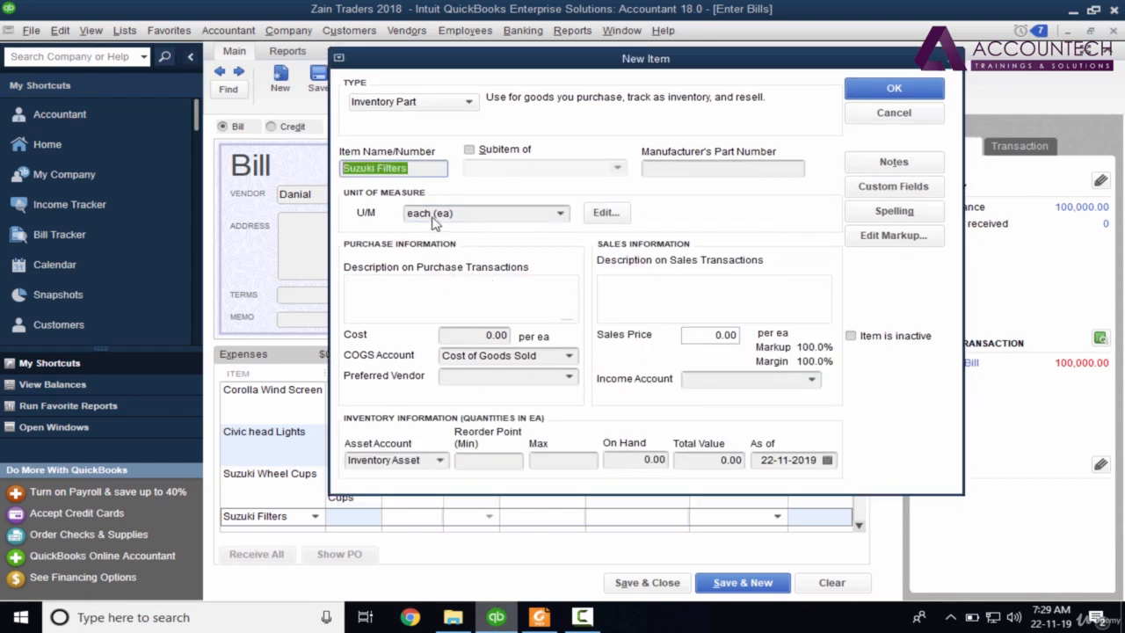
{"action": "left_click", "coordinate": [413, 296]}
{"action": "key", "text": "ctrl+v"}
{"action": "left_click", "coordinate": [642, 297]}
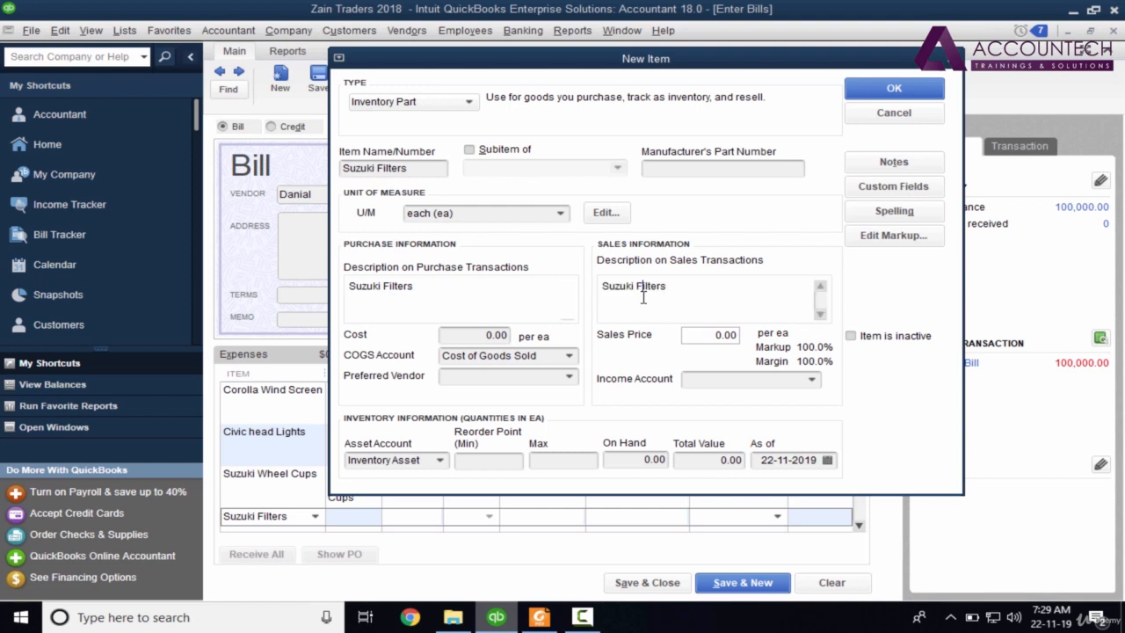
{"action": "left_click", "coordinate": [740, 380]}
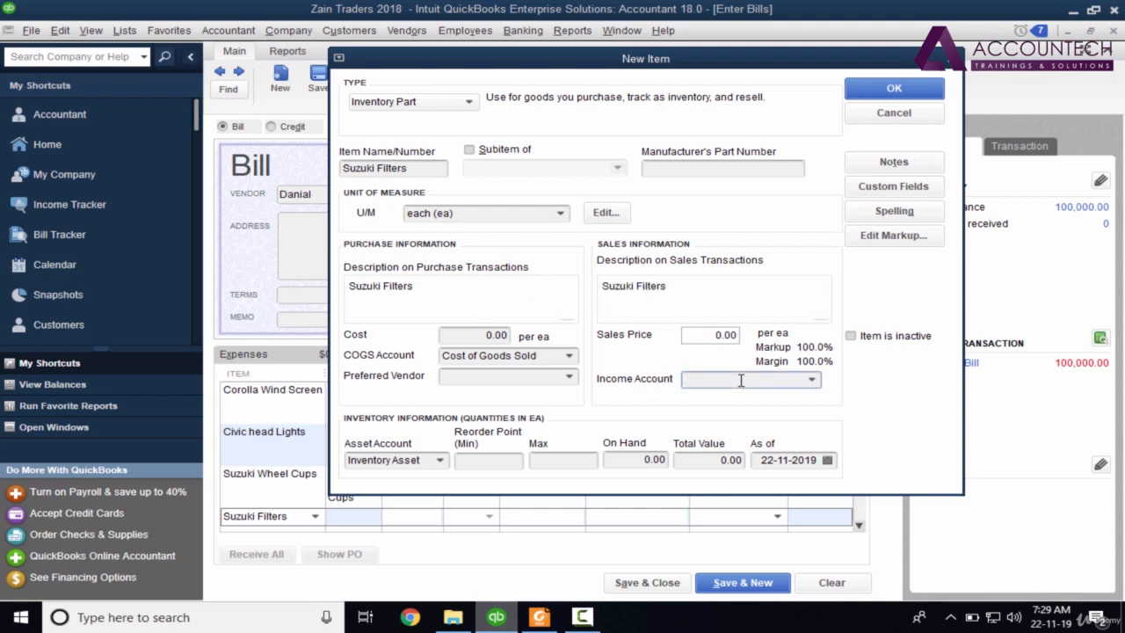
{"action": "type", "text": "Sales Revenue"}
{"action": "left_click", "coordinate": [722, 437]}
{"action": "left_click", "coordinate": [639, 463]}
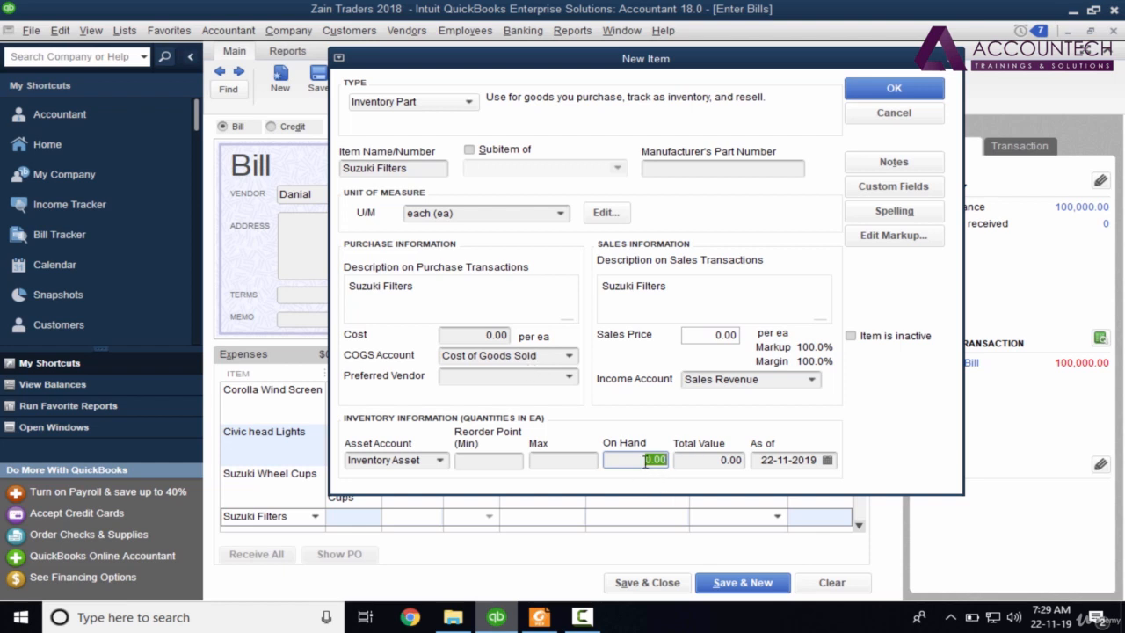
Give Suzuki Filters a 250.00 purchase cost, save the item, and close the spell check.
{"action": "left_click", "coordinate": [464, 334]}
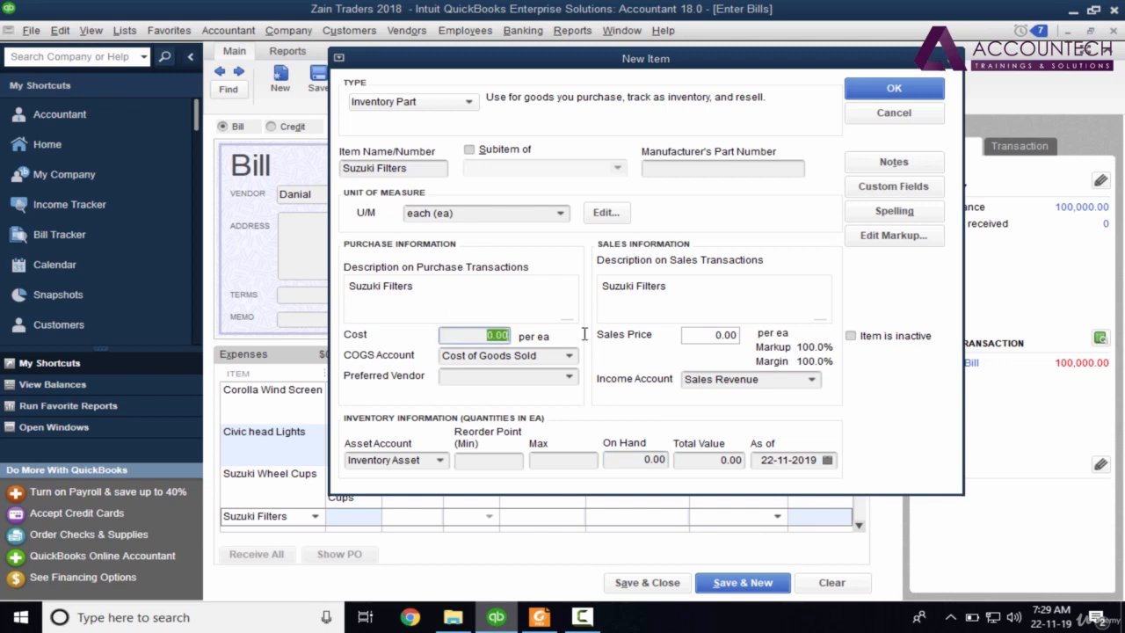
{"action": "key", "text": "alt+Tab"}
{"action": "key", "text": "alt+Tab"}
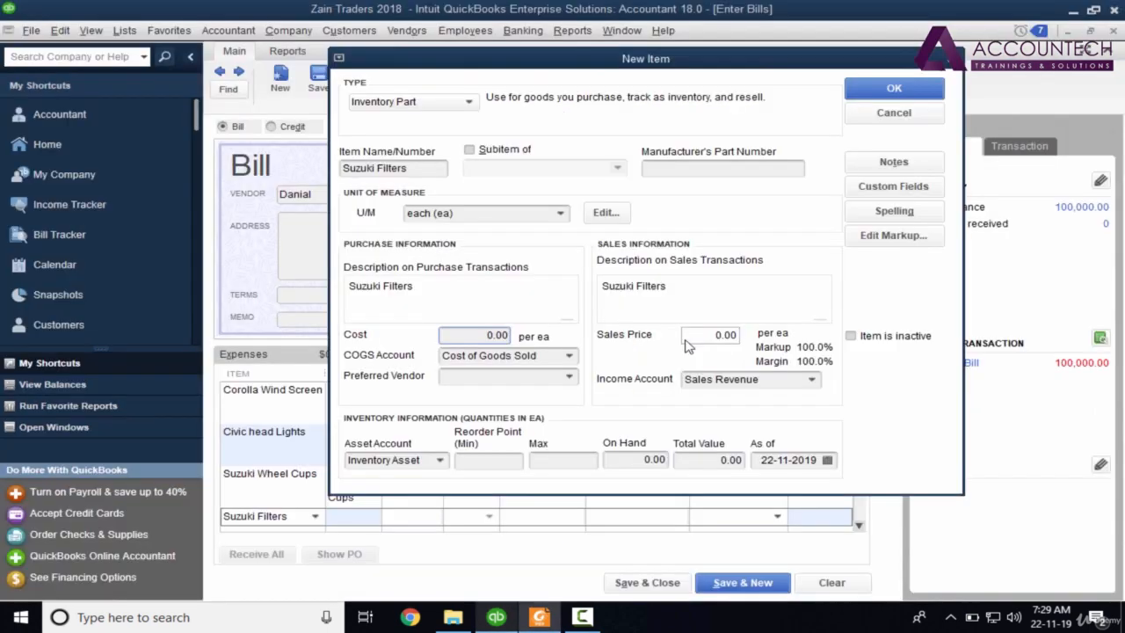
{"action": "type", "text": "250.00"}
{"action": "key", "text": "Tab"}
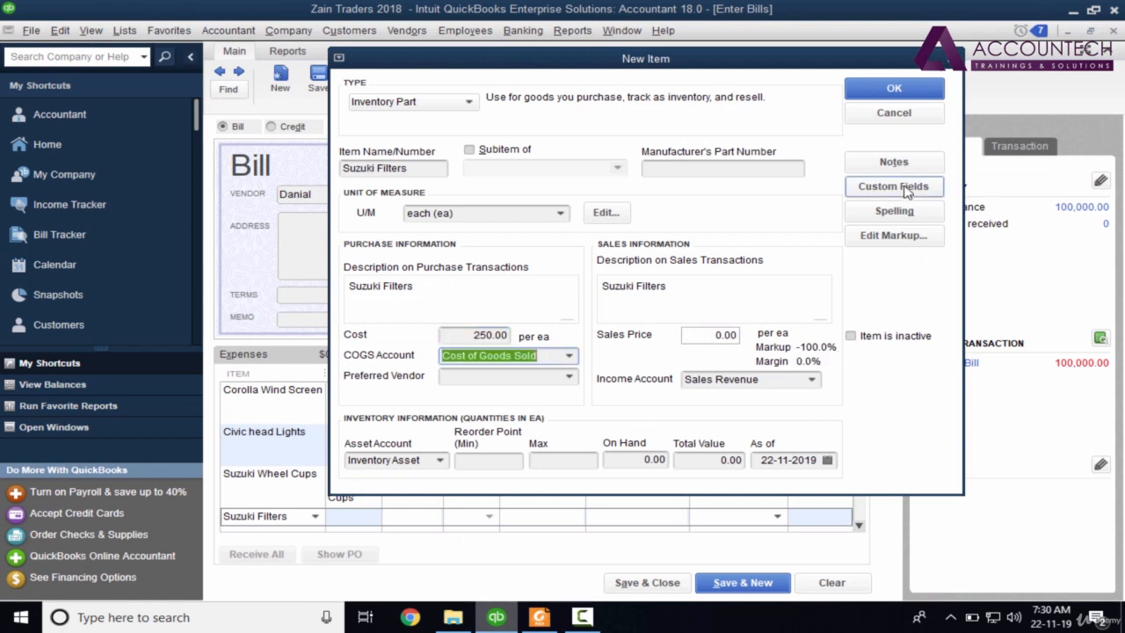
{"action": "left_click", "coordinate": [894, 89]}
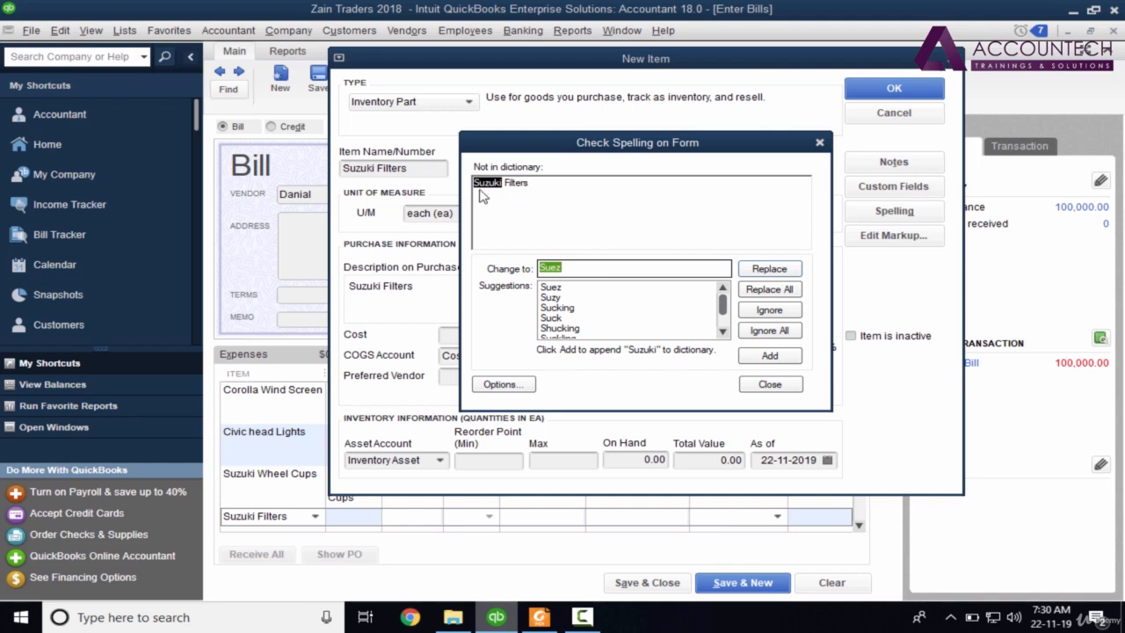
{"action": "left_click", "coordinate": [770, 356]}
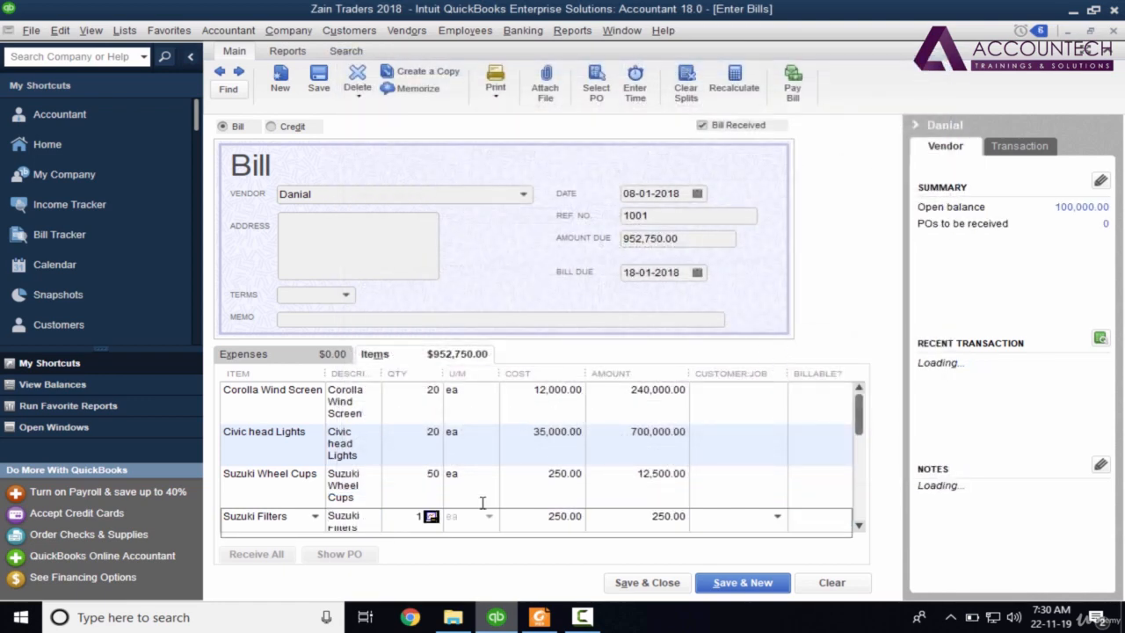
Enter quantity 70 for Suzuki Filters (17,500.00) and verify the 970,000.00 total against the PDF.
{"action": "key", "text": "alt+Tab"}
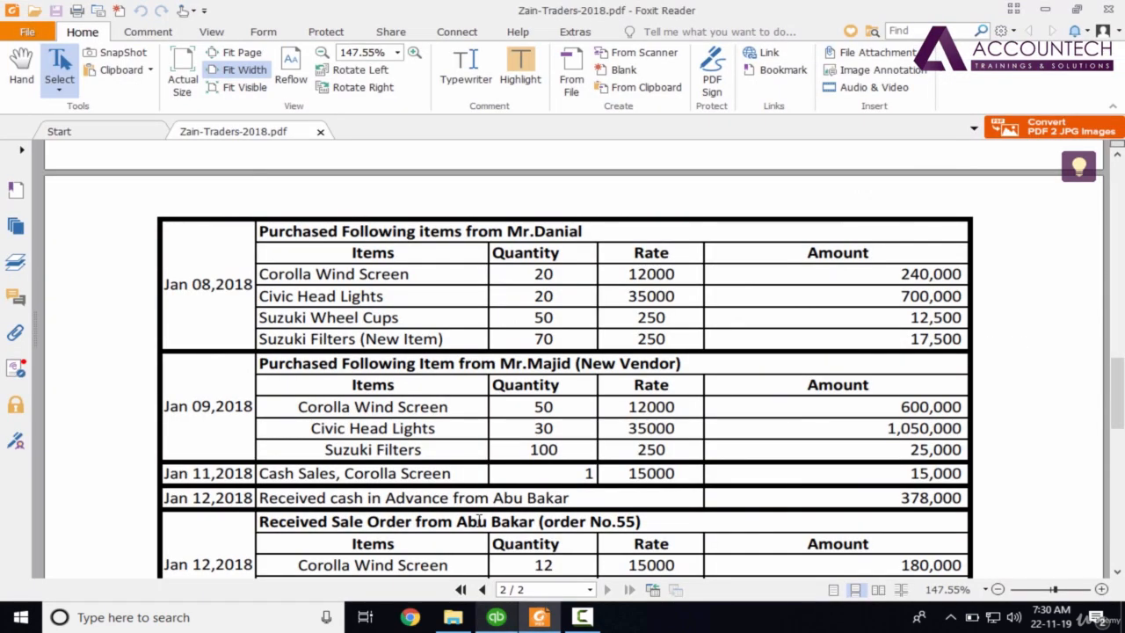
{"action": "key", "text": "alt+Tab"}
{"action": "type", "text": "70"}
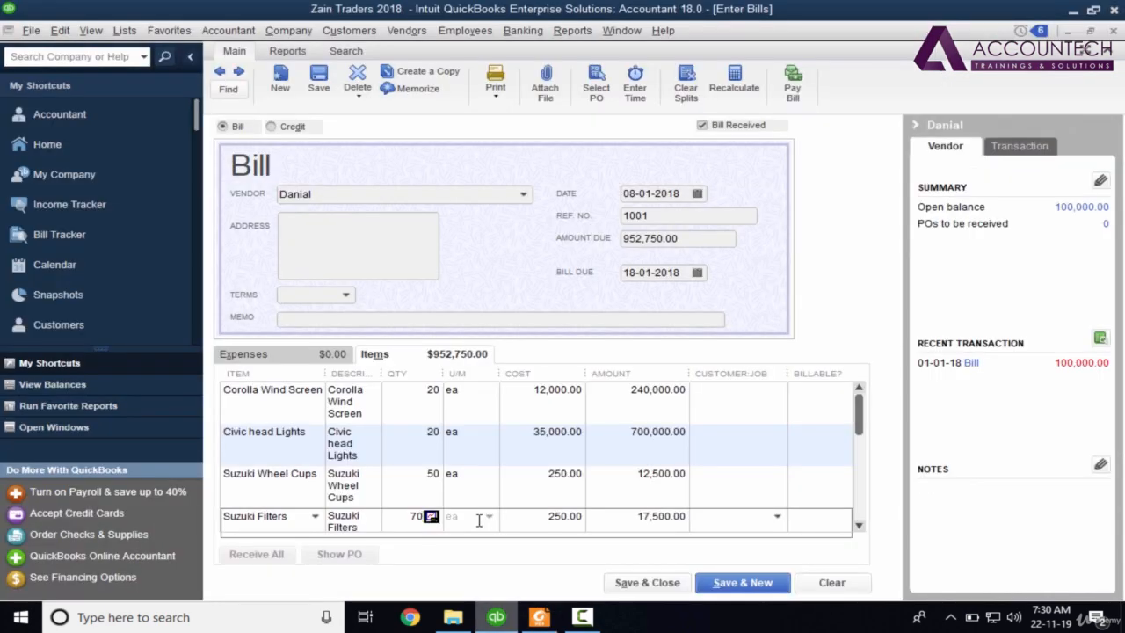
{"action": "key", "text": "Tab"}
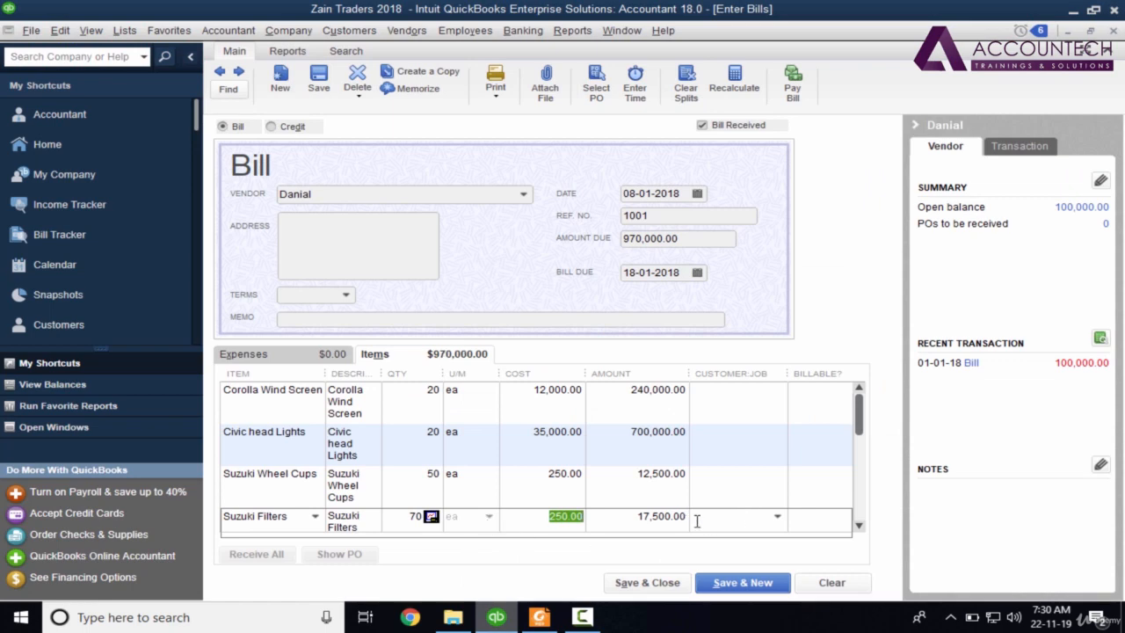
{"action": "key", "text": "alt+Tab"}
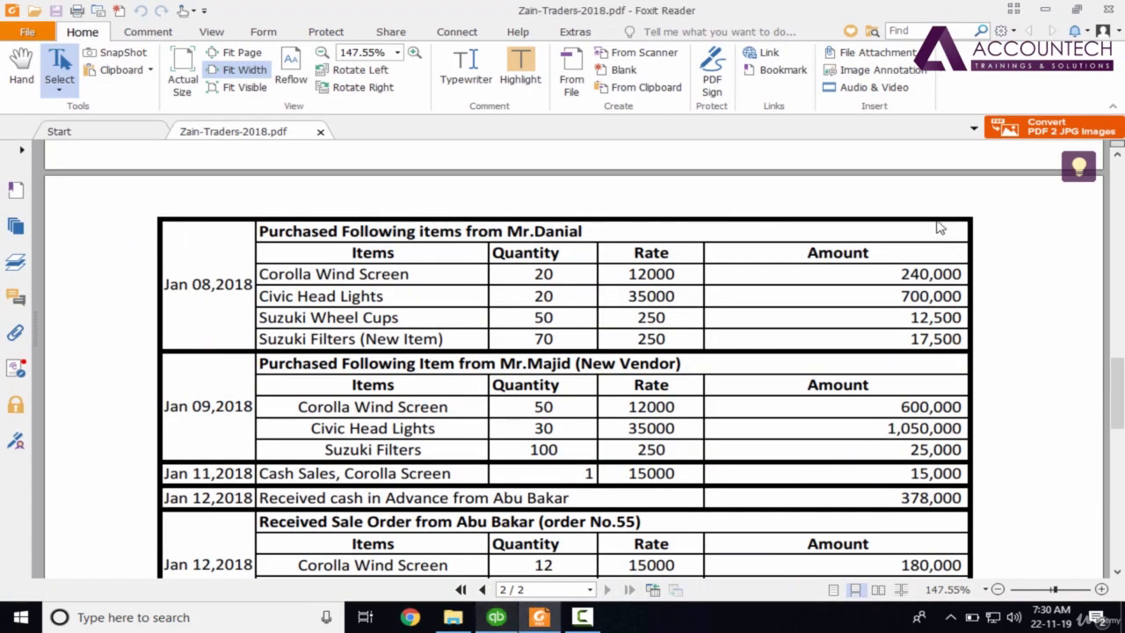
{"action": "key", "text": "alt+Tab"}
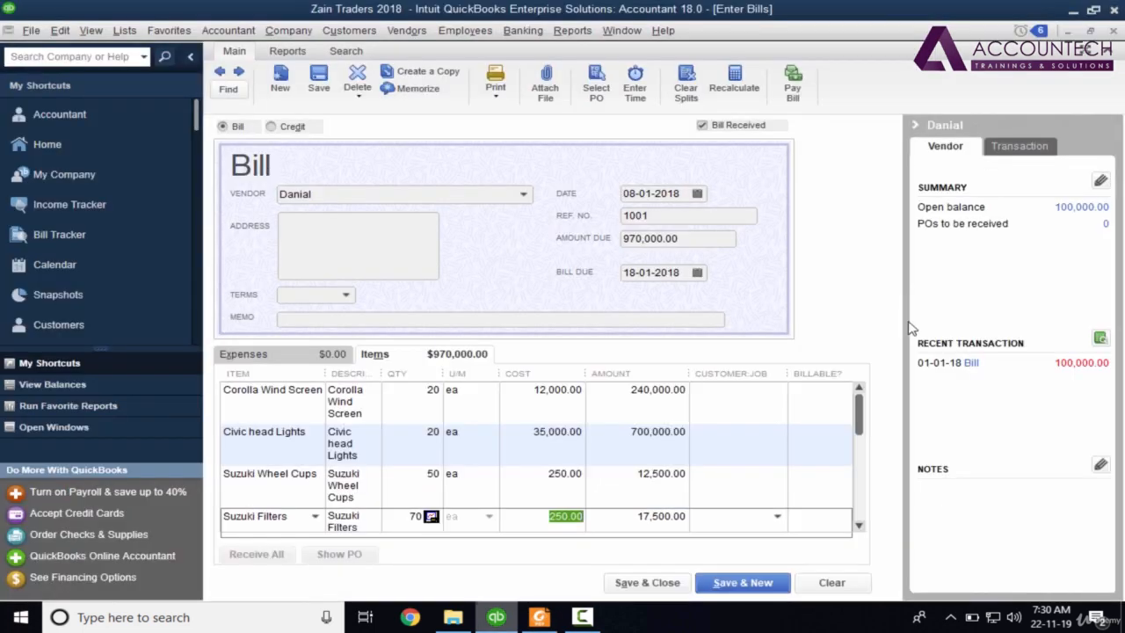
{"action": "key", "text": "alt+Tab"}
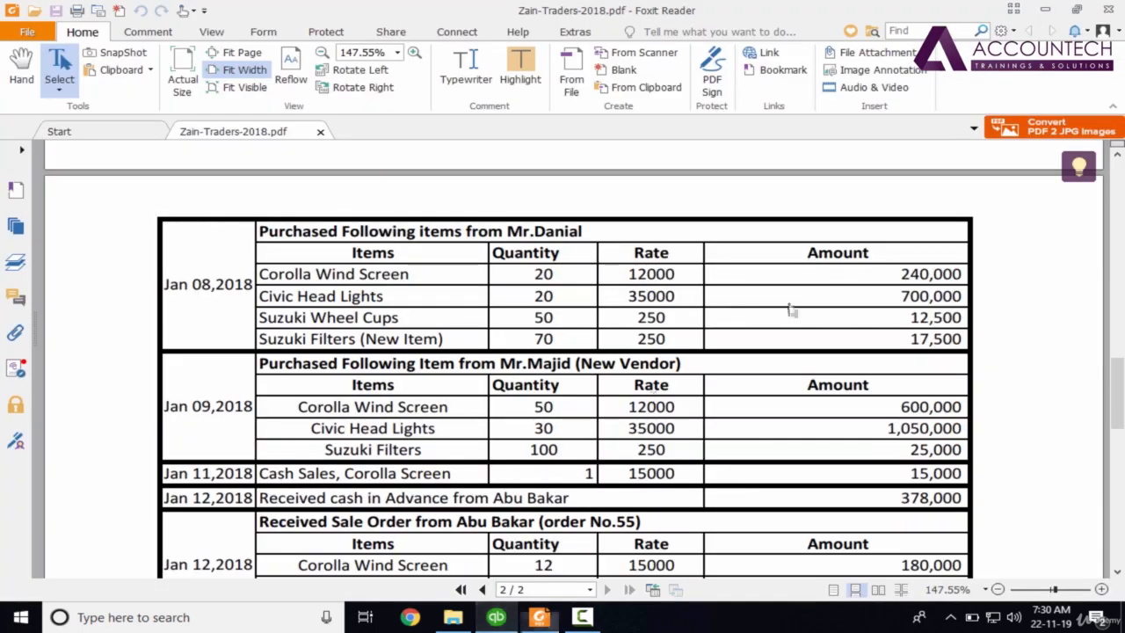
{"action": "key", "text": "alt+Tab"}
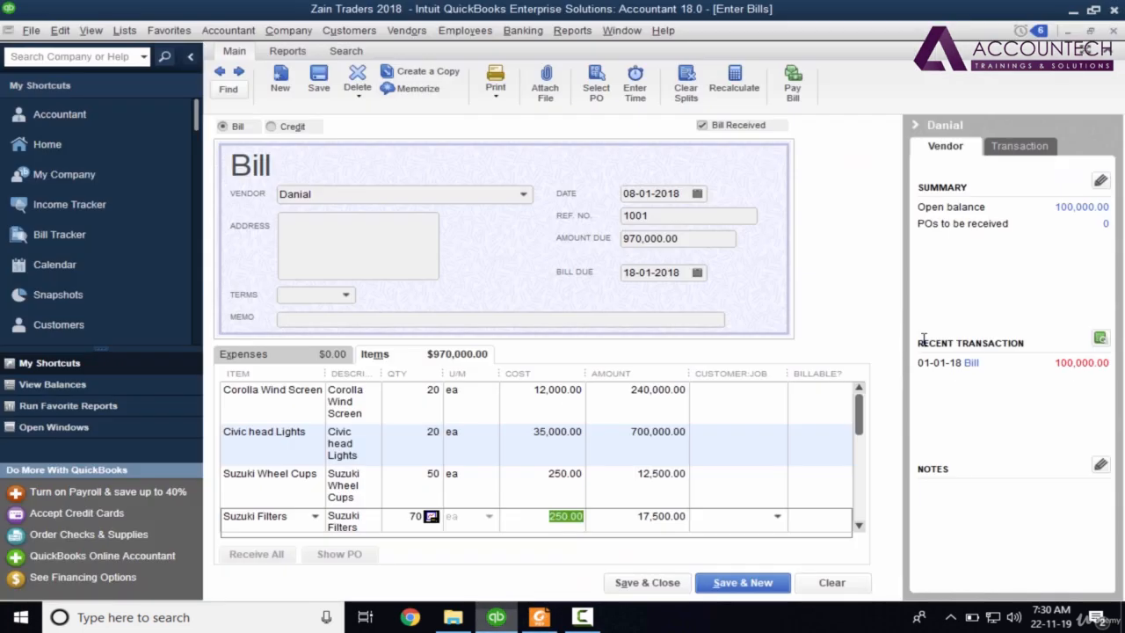
{"action": "key", "text": "alt+Tab"}
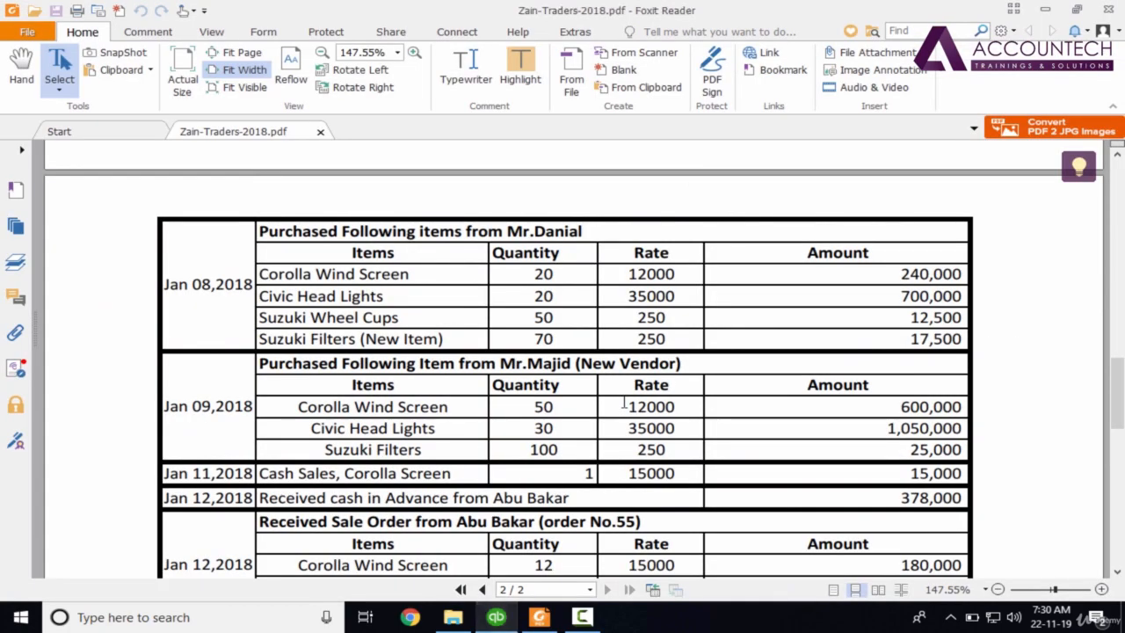
{"action": "key", "text": "alt+Tab"}
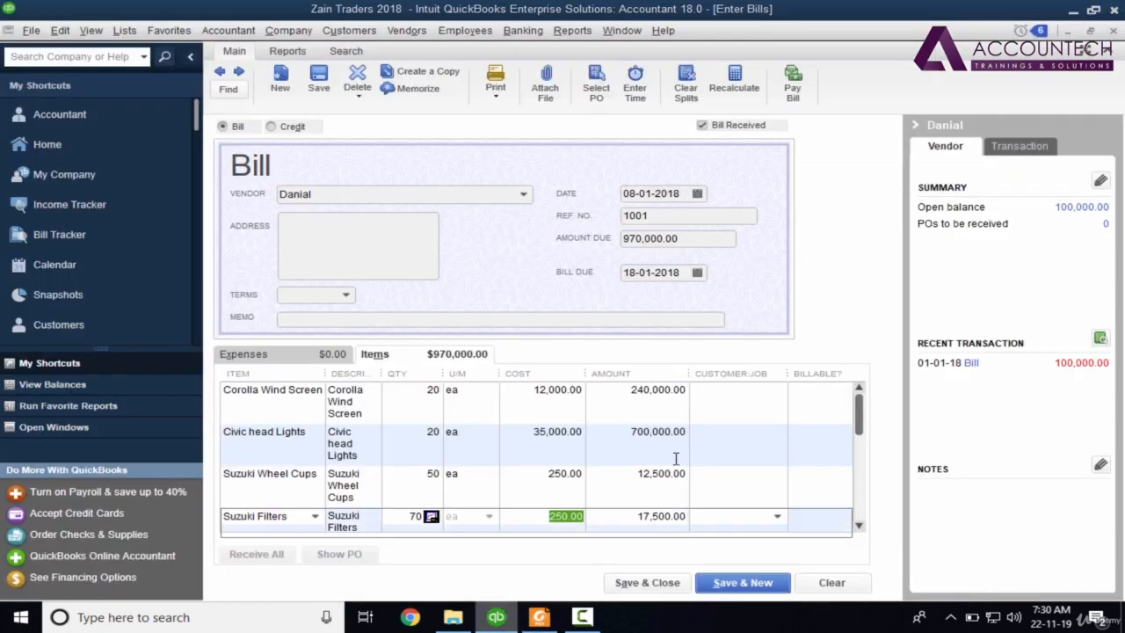
{"action": "key", "text": "alt+Tab"}
{"action": "key", "text": "alt+Tab"}
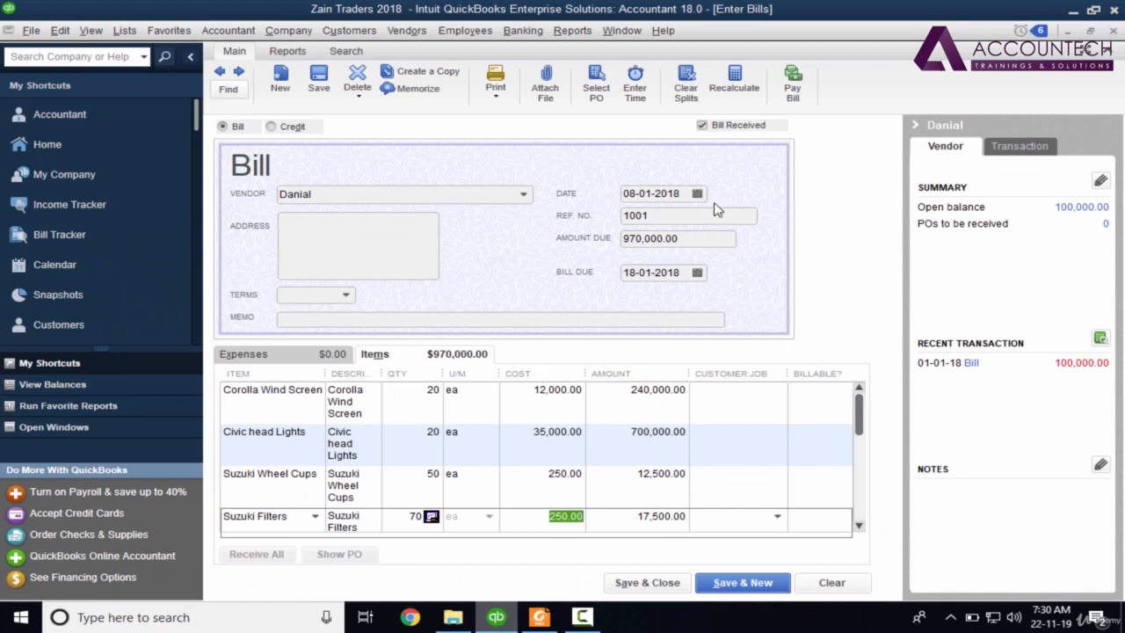
Paste 'Purchased Following items from Mr.Danial' from the PDF into the memo and Save & New.
{"action": "left_click", "coordinate": [472, 318]}
{"action": "key", "text": "alt+Tab"}
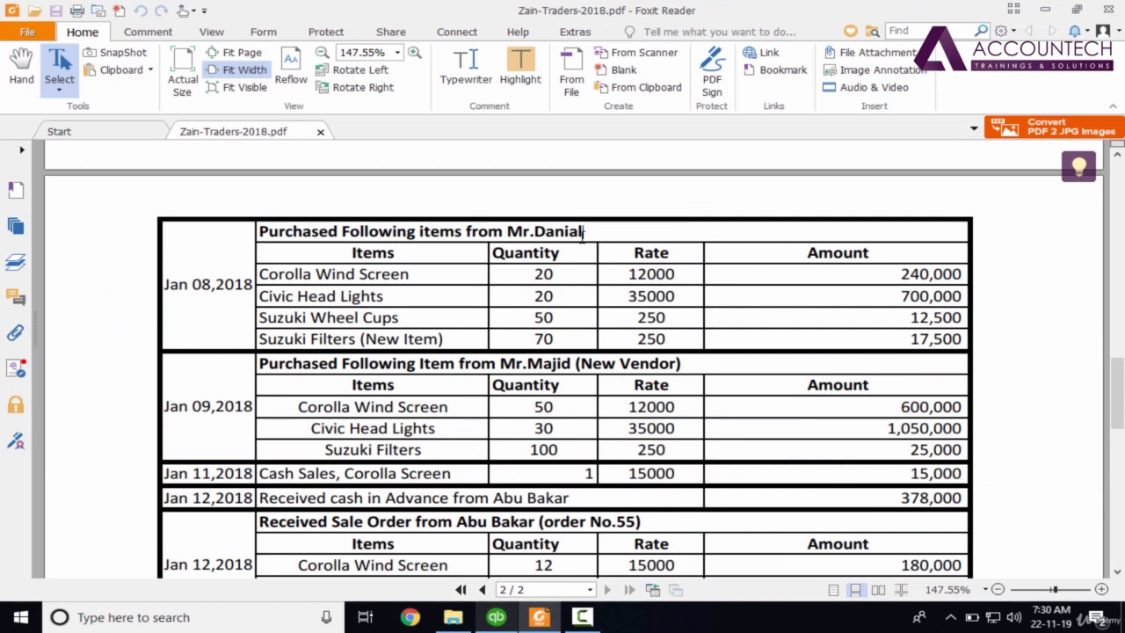
{"action": "left_click_drag", "start_coordinate": [582, 236], "coordinate": [271, 233]}
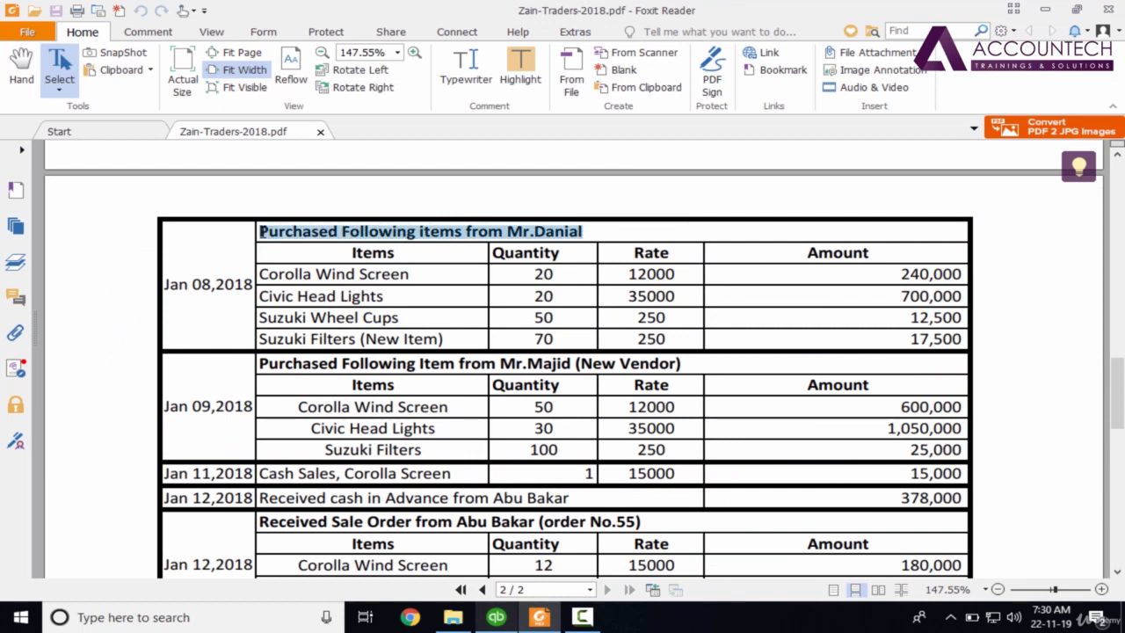
{"action": "key", "text": "alt+Tab"}
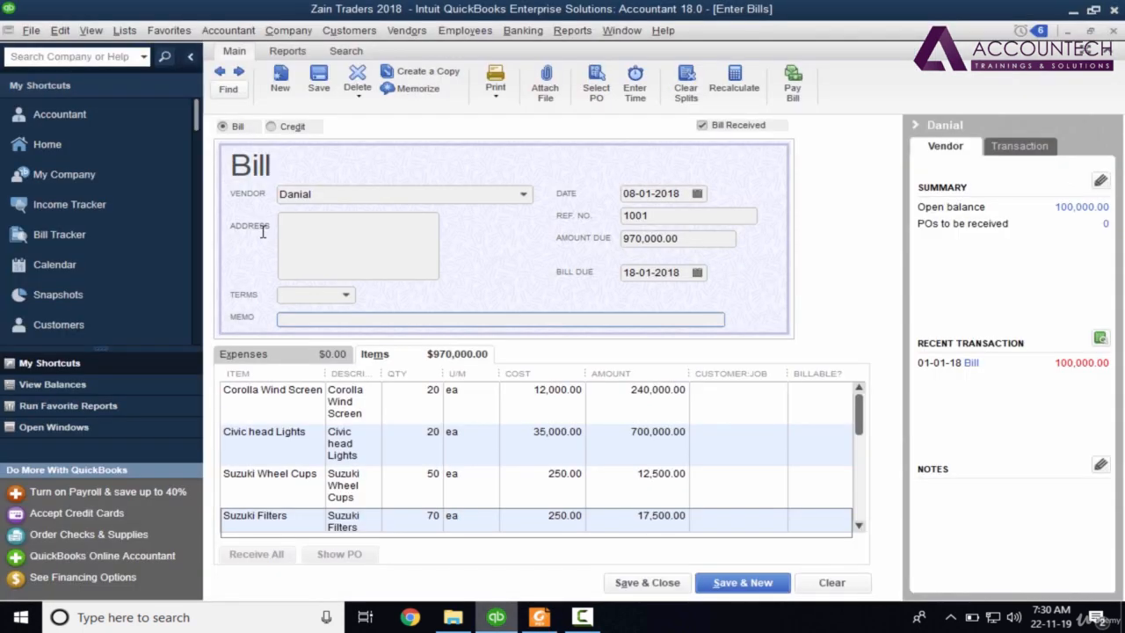
{"action": "type", "text": "Purchased Following items from Mr.Danial"}
{"action": "key", "text": "Tab"}
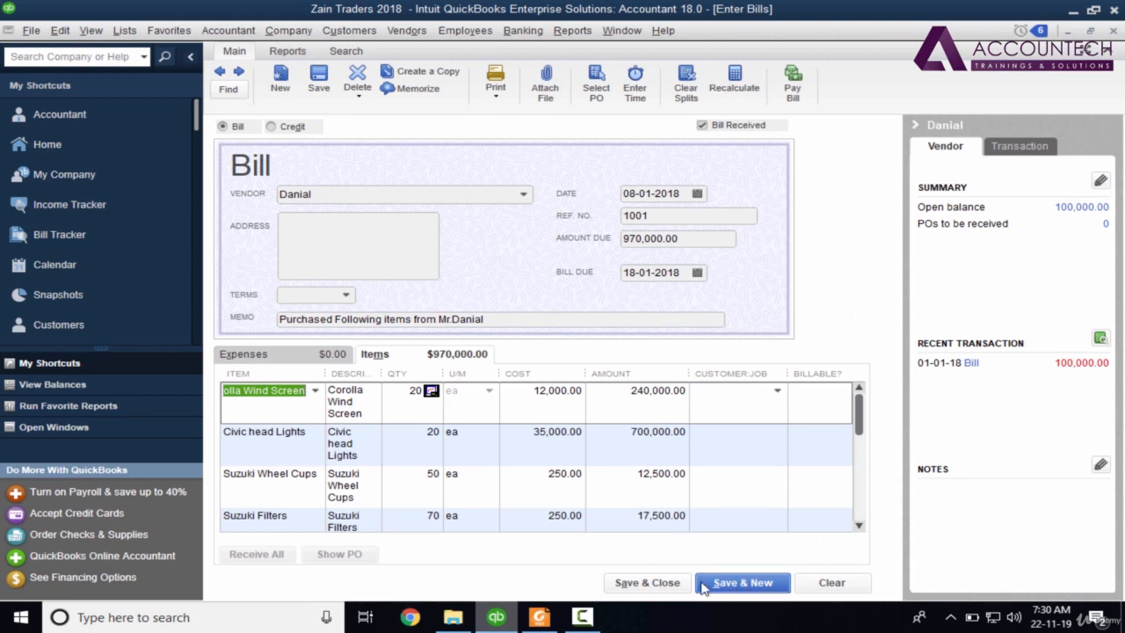
{"action": "left_click", "coordinate": [743, 581]}
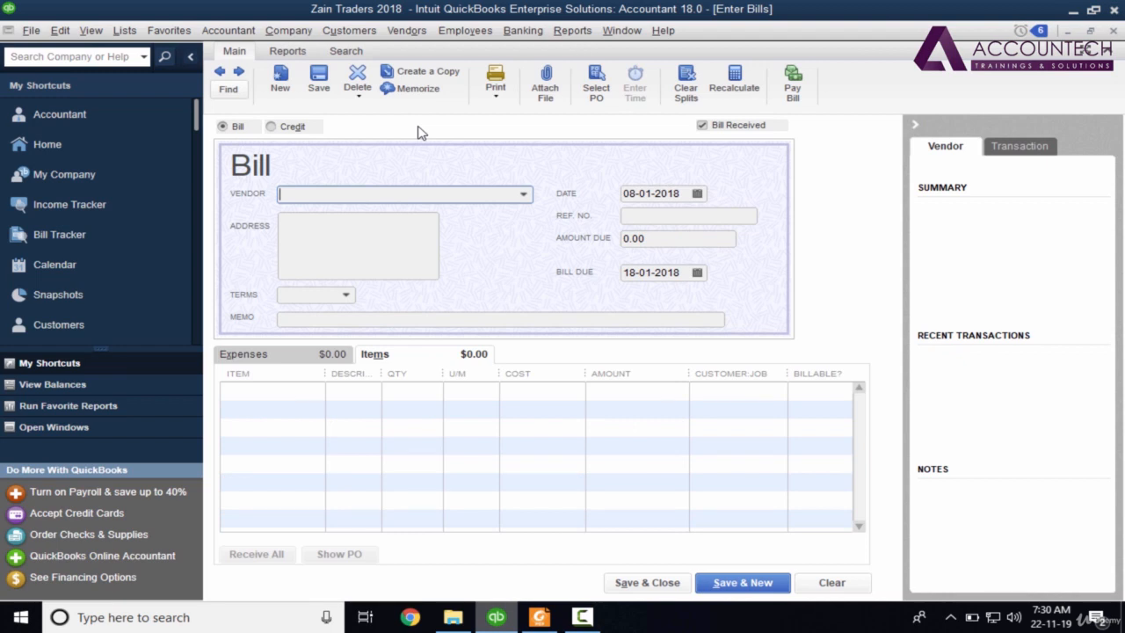
View bill 1001's Transaction Journal, showing 970,000.00 payable against four inventory debits, then close it.
{"action": "left_click", "coordinate": [222, 77]}
{"action": "left_click", "coordinate": [309, 55]}
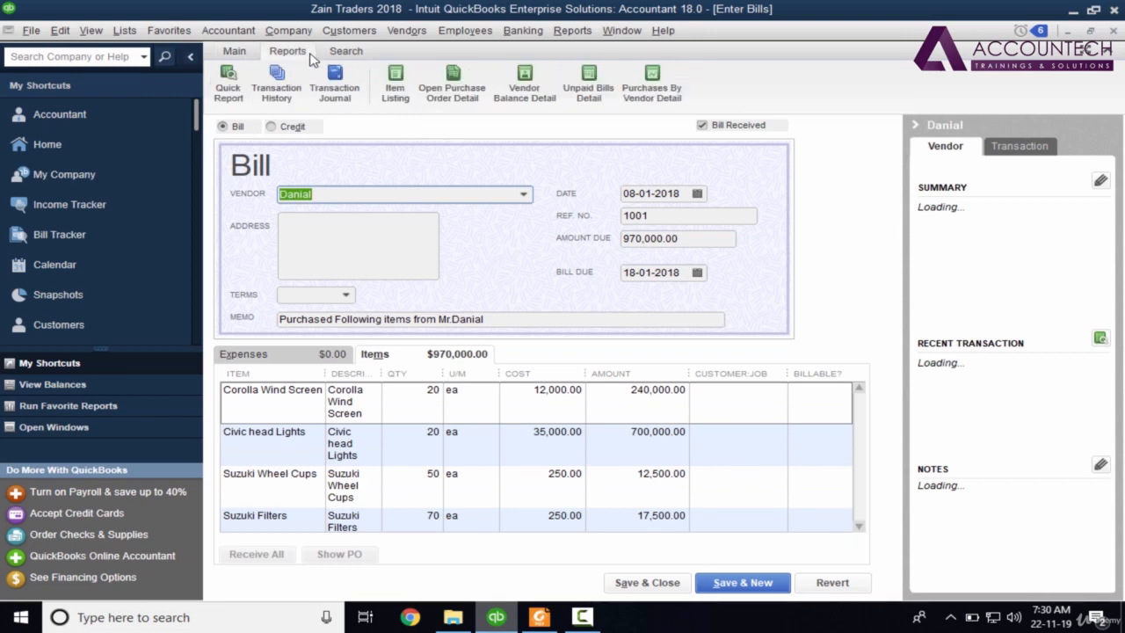
{"action": "left_click", "coordinate": [333, 88]}
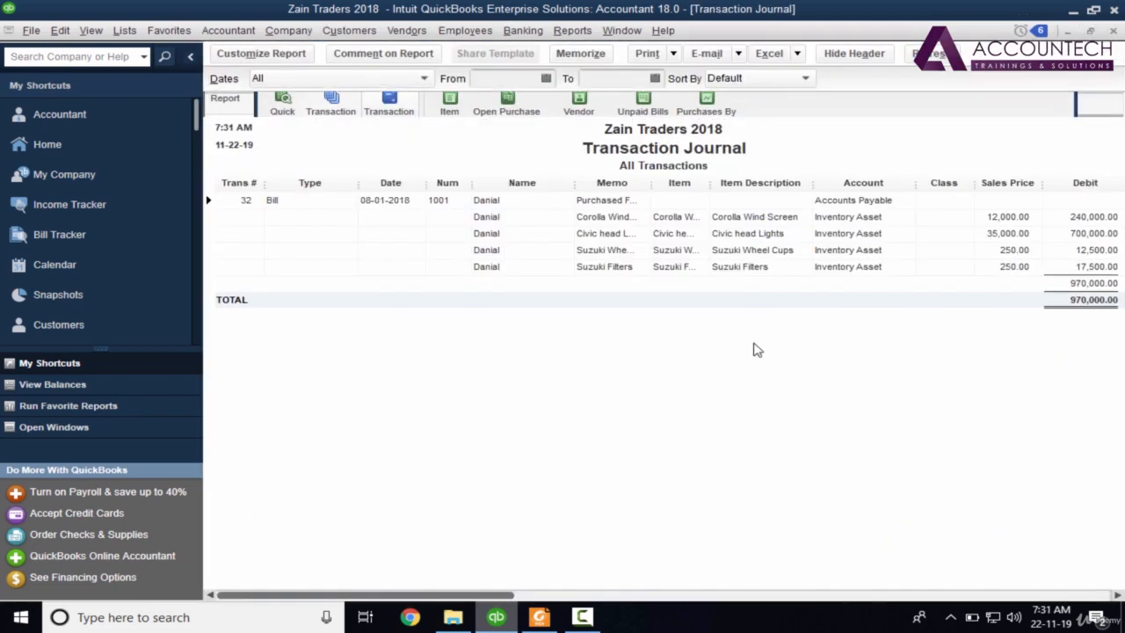
{"action": "left_click_drag", "start_coordinate": [462, 595], "coordinate": [1123, 514]}
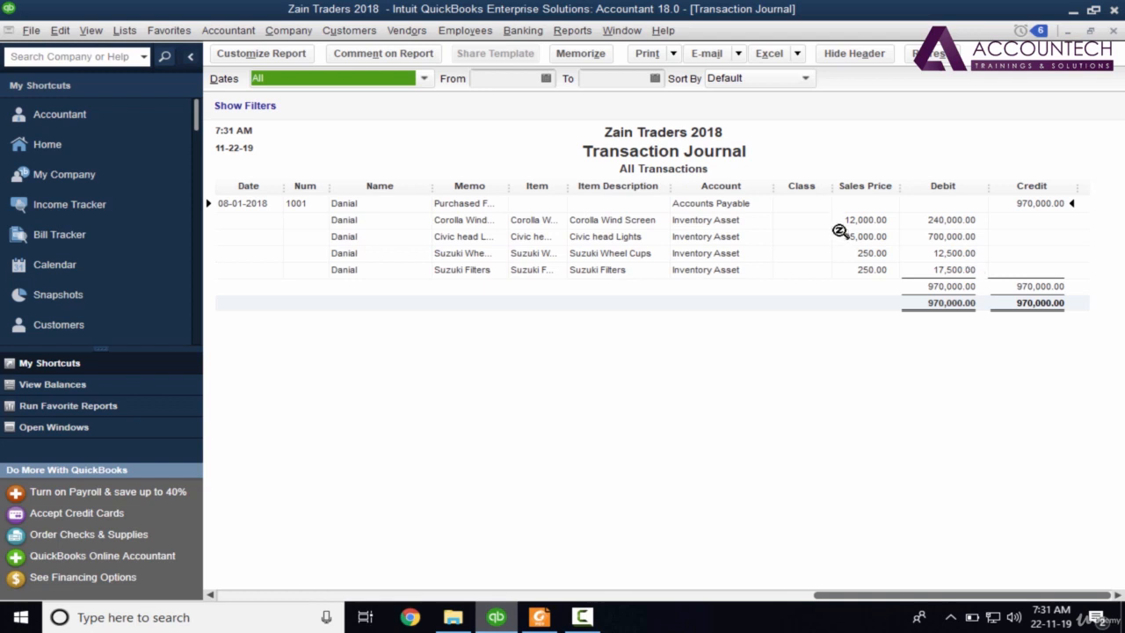
{"action": "left_click", "coordinate": [1114, 31]}
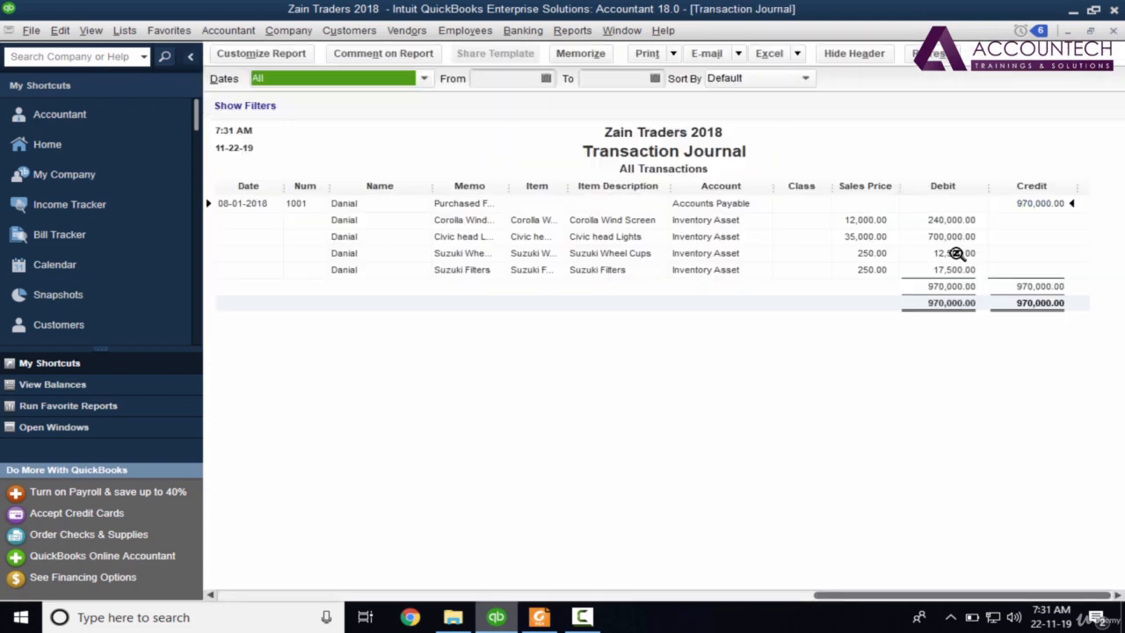